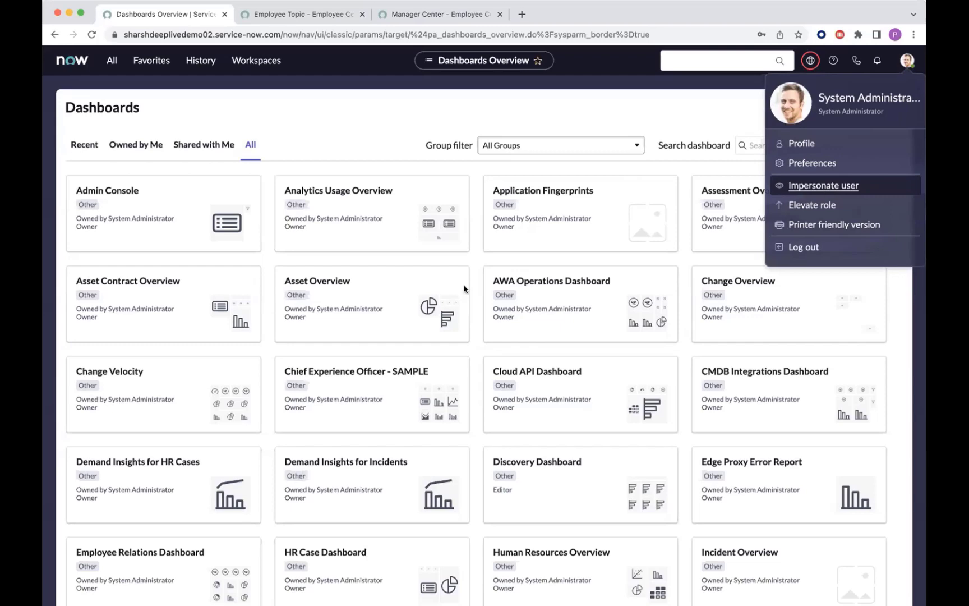
Step: Impersonate a user chosen from the Recent Impersonations list
click(400, 330)
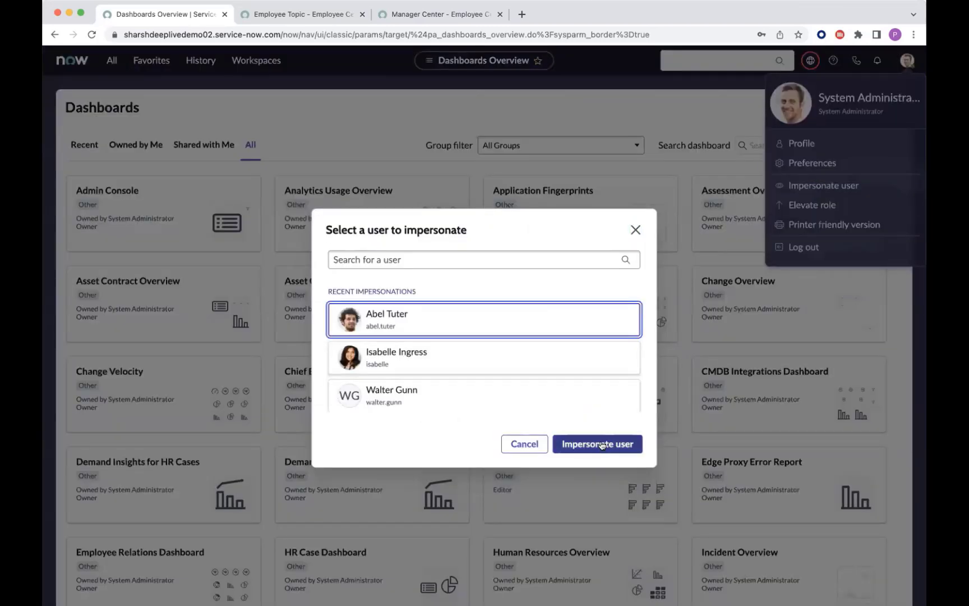
click(595, 443)
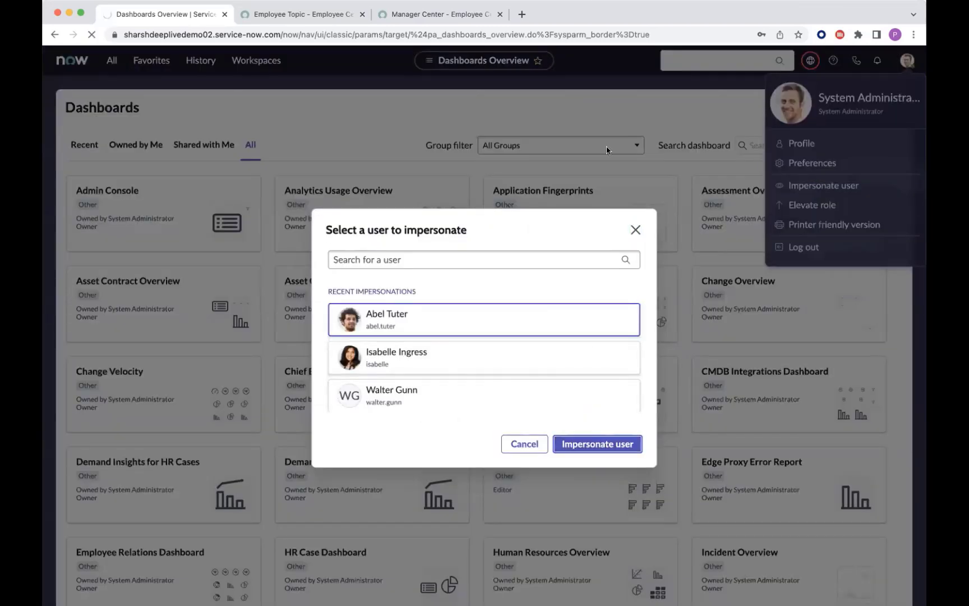
click(598, 446)
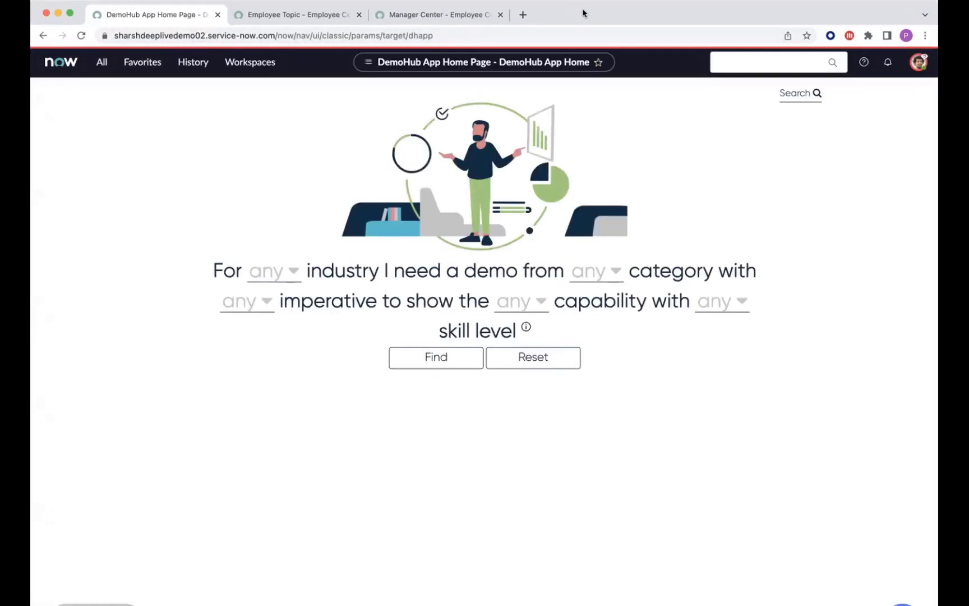
Step: Filter the All menu by 'employee' and open the Employee Center portal
click(425, 11)
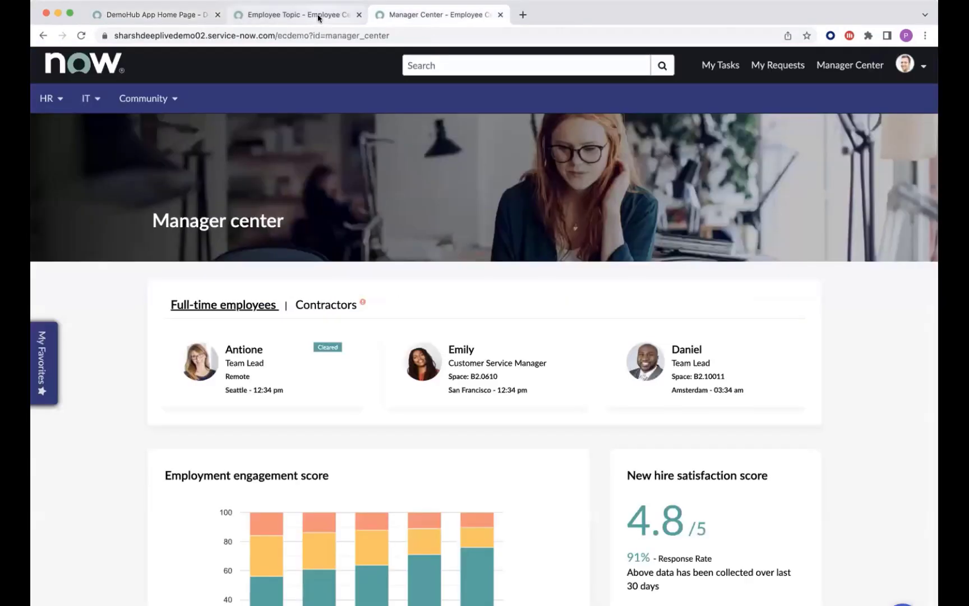
click(143, 15)
click(102, 62)
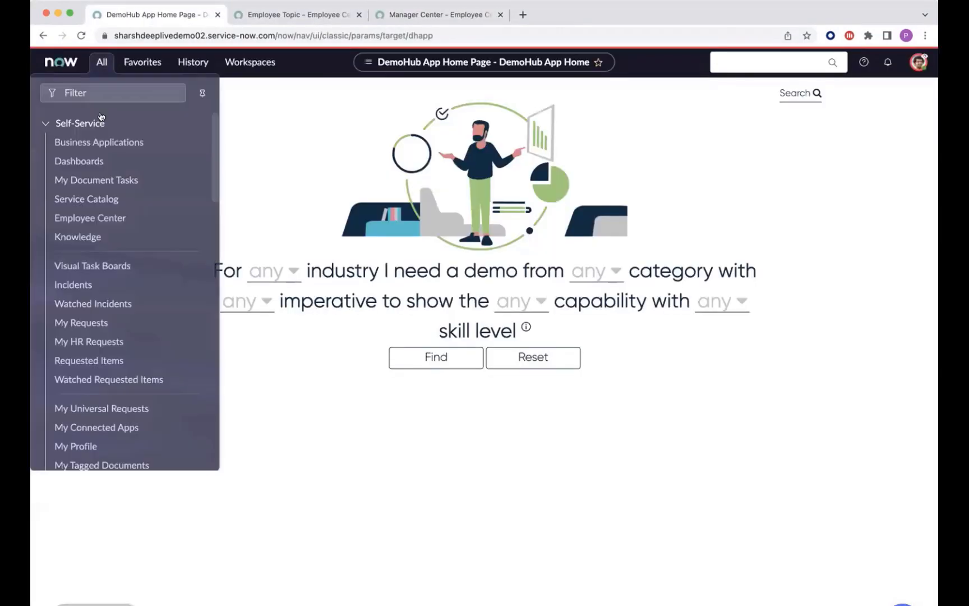
click(96, 90)
text(employe)
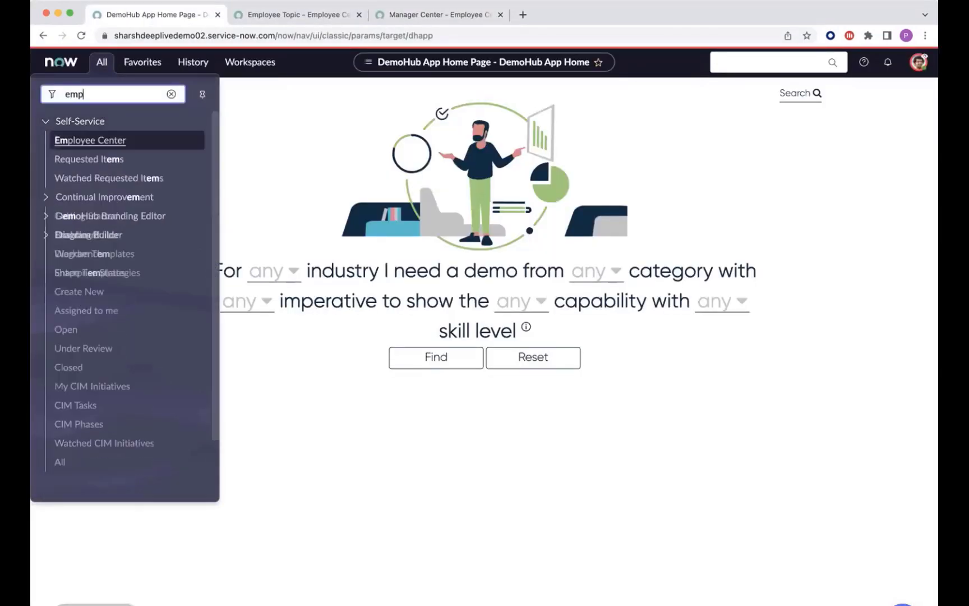
text(e)
click(81, 140)
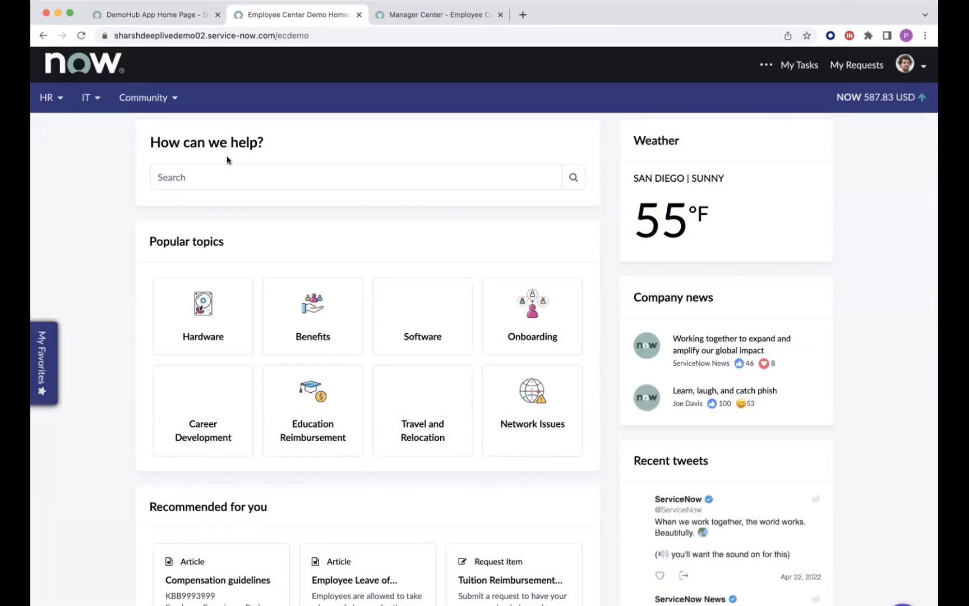
Step: Choose Employee Conduct from the portal's HR topic menu
click(58, 106)
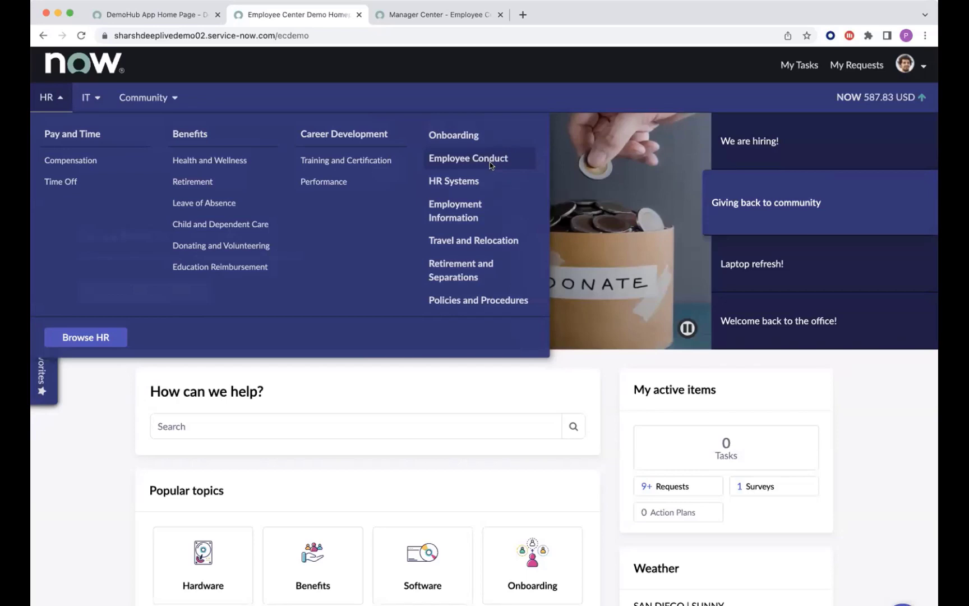
click(490, 161)
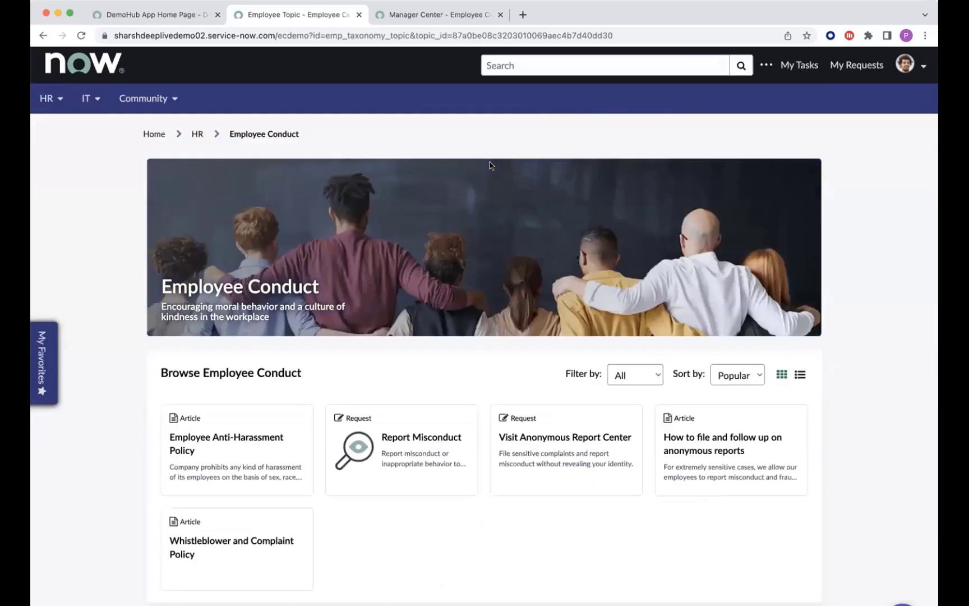
Step: Launch the Anonymous Report Center in a new tab and continue past the signed-out notice
click(544, 457)
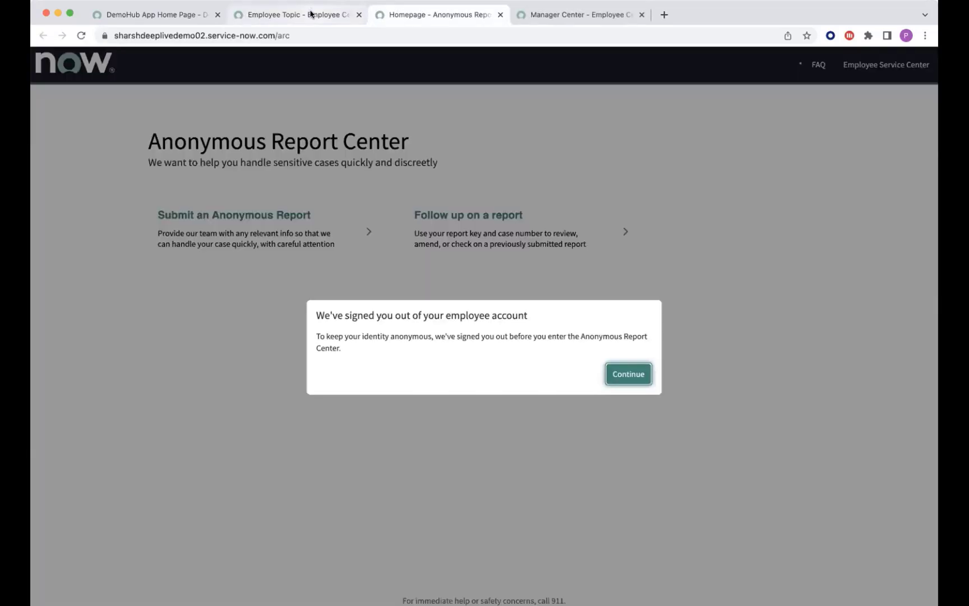
click(309, 14)
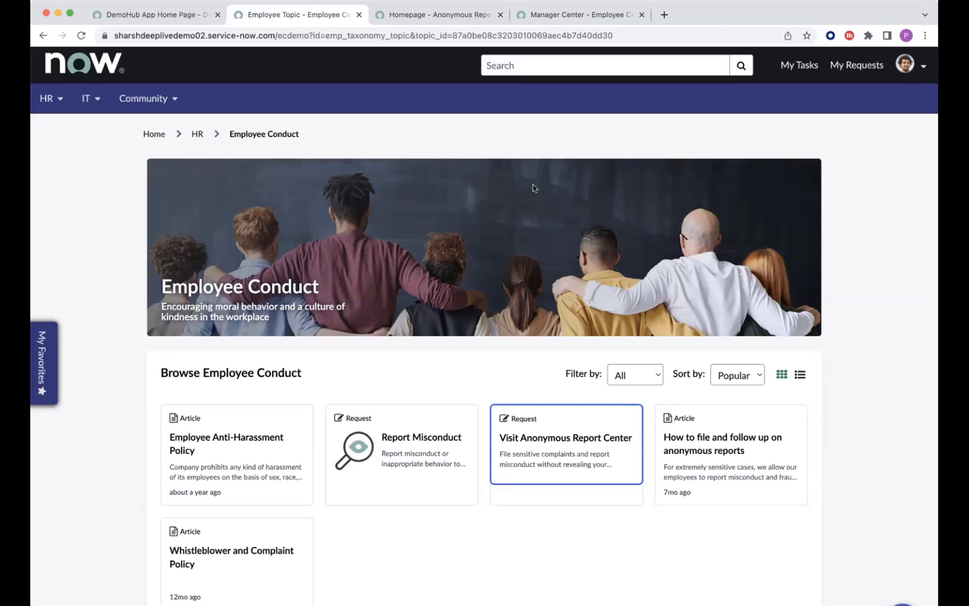
click(447, 13)
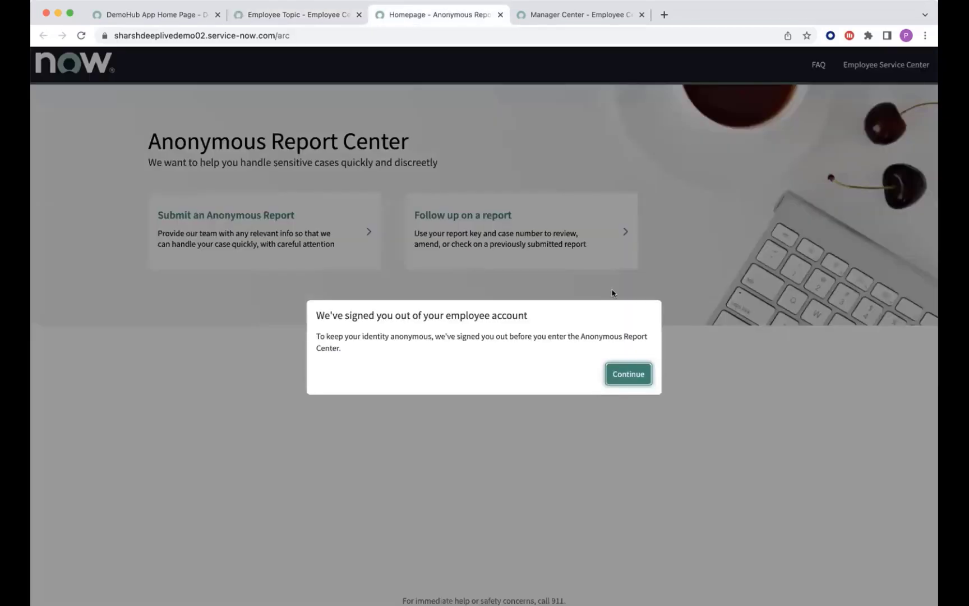
click(616, 381)
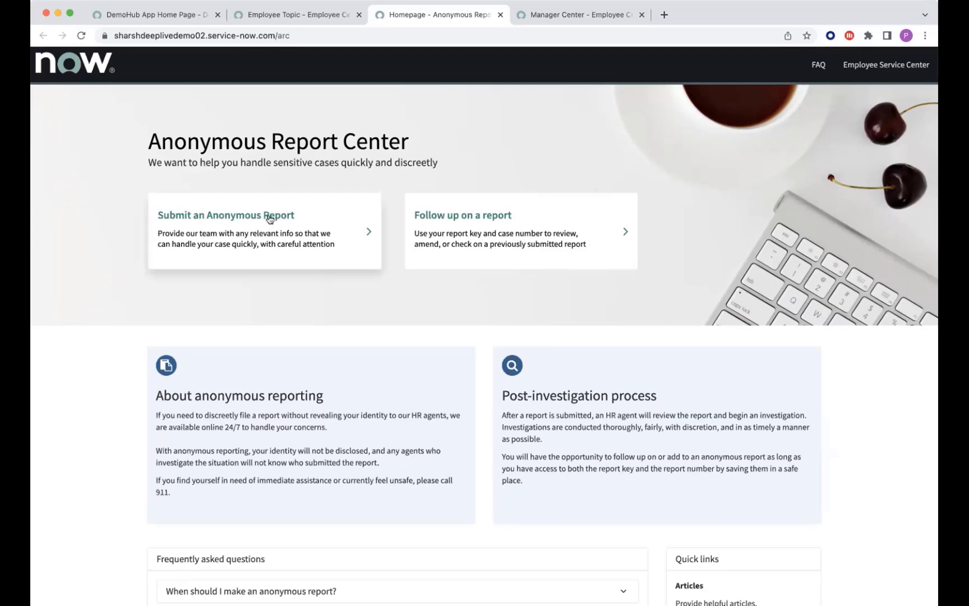
Step: Expand the 'Is my report confidential?' FAQ answer
scroll(277, 246, down, 2)
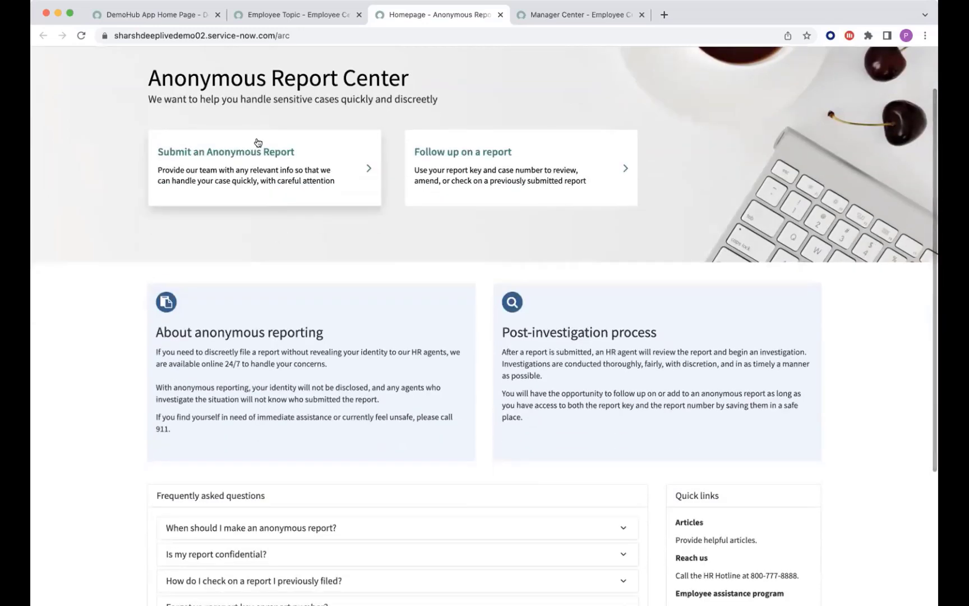
scroll(275, 261, down, 2)
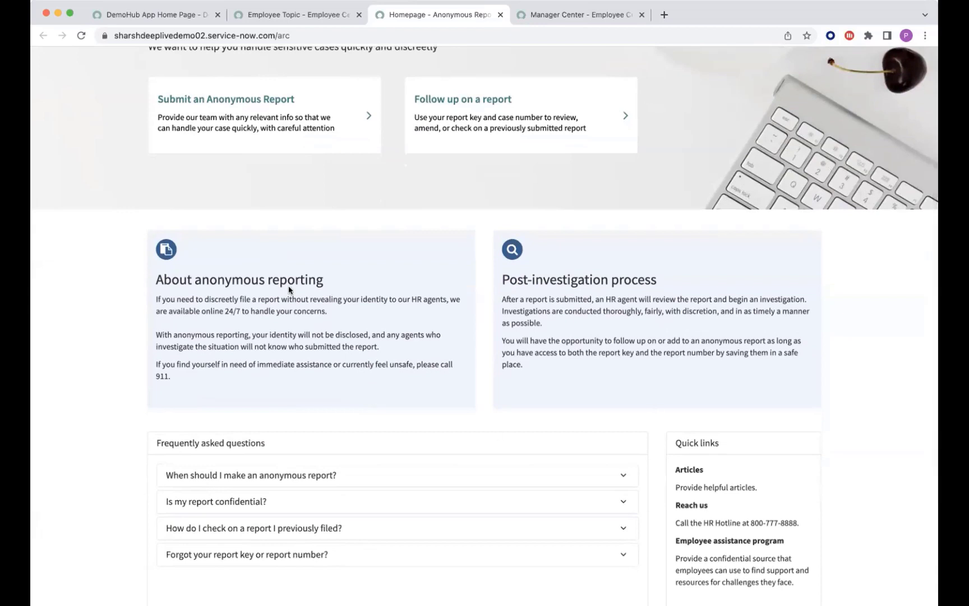
scroll(560, 298, down, 1)
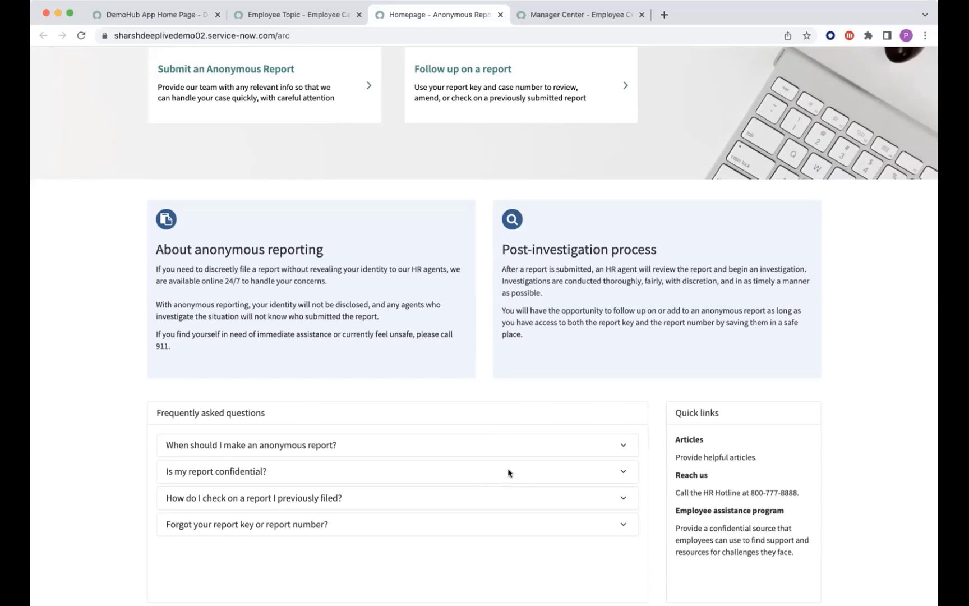
click(622, 472)
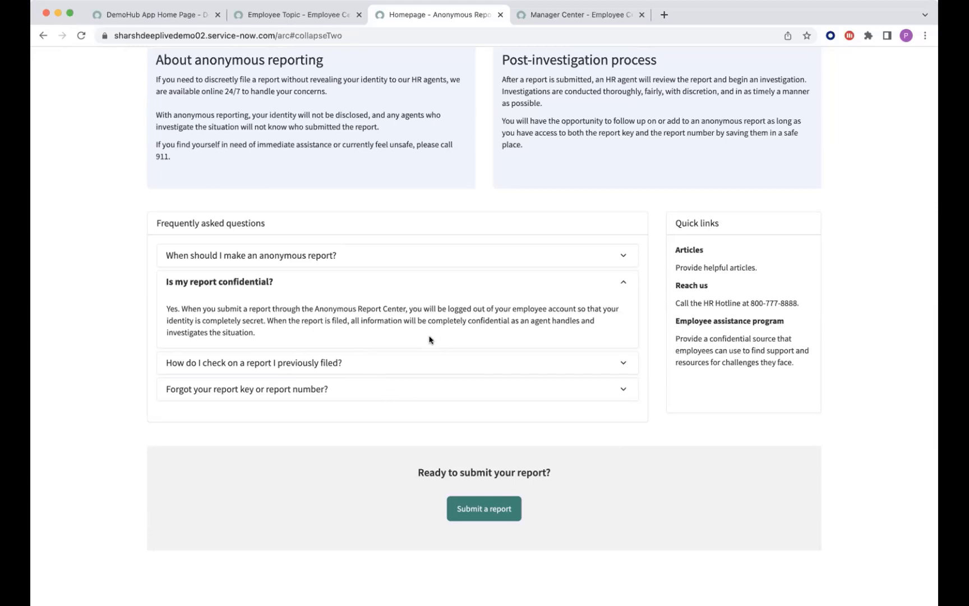
Step: Choose Submit an Anonymous Report to see the available report types
scroll(415, 393, up, 1)
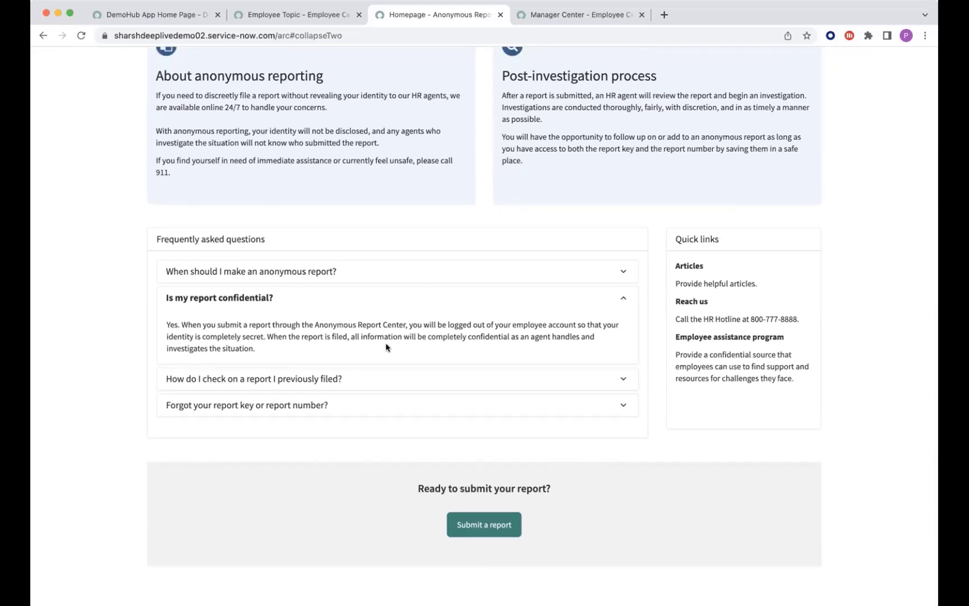
scroll(527, 301, up, 5)
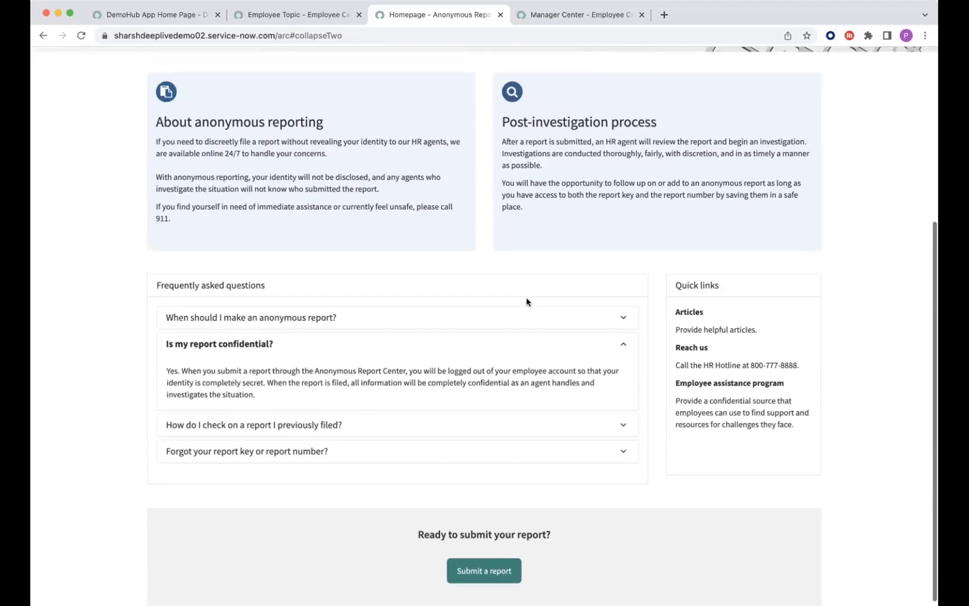
scroll(526, 299, up, 2)
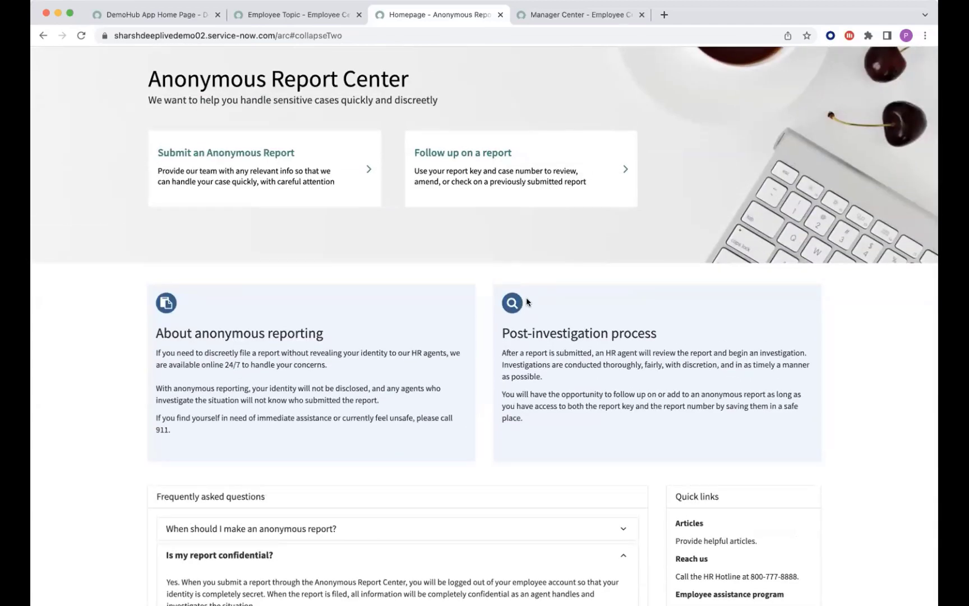
click(268, 153)
scroll(268, 153, down, 6)
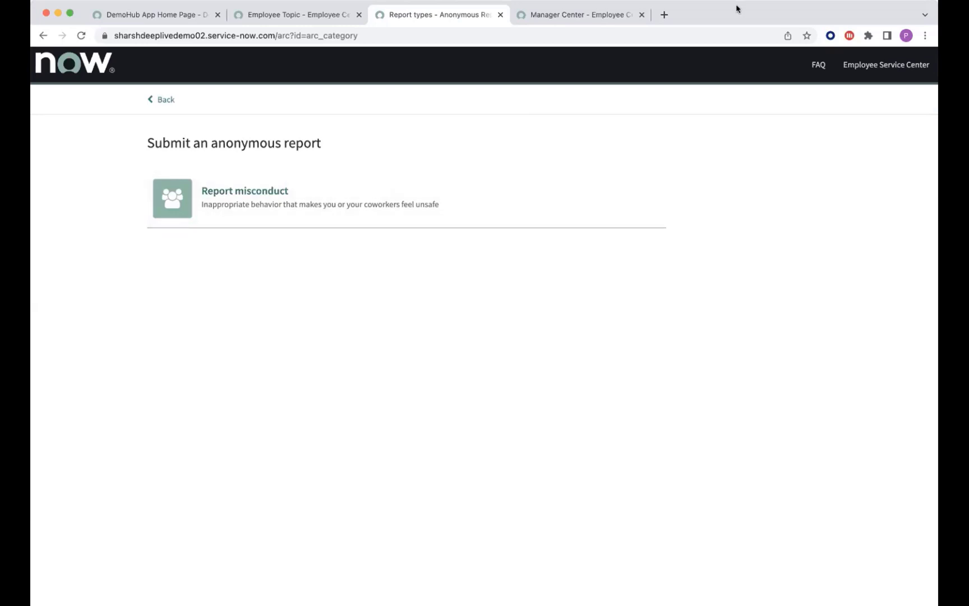
Step: Choose the Report misconduct category
click(240, 221)
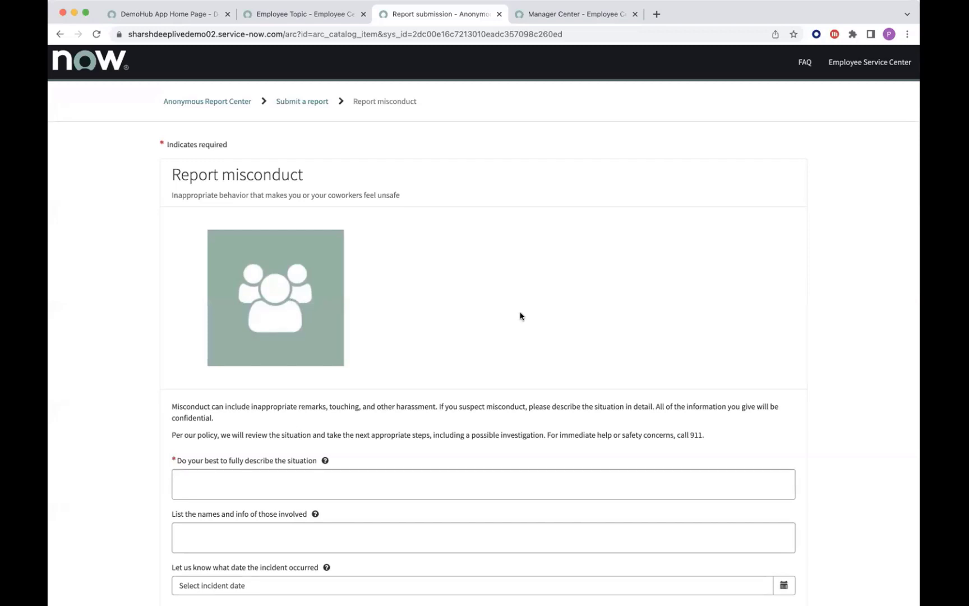
Step: Describe witnessing harassment at office premises and list the people involved
scroll(520, 316, down, 5)
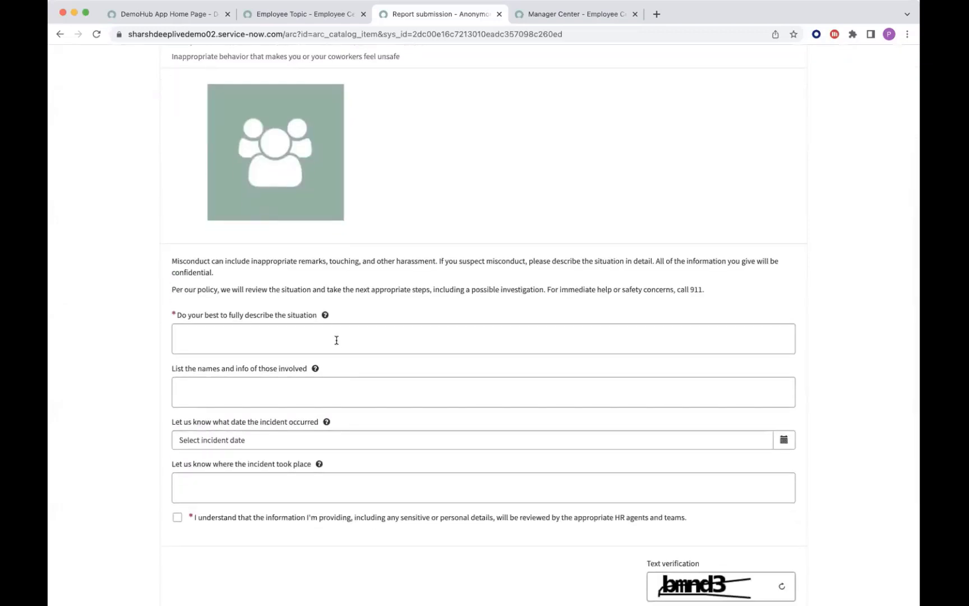
click(337, 340)
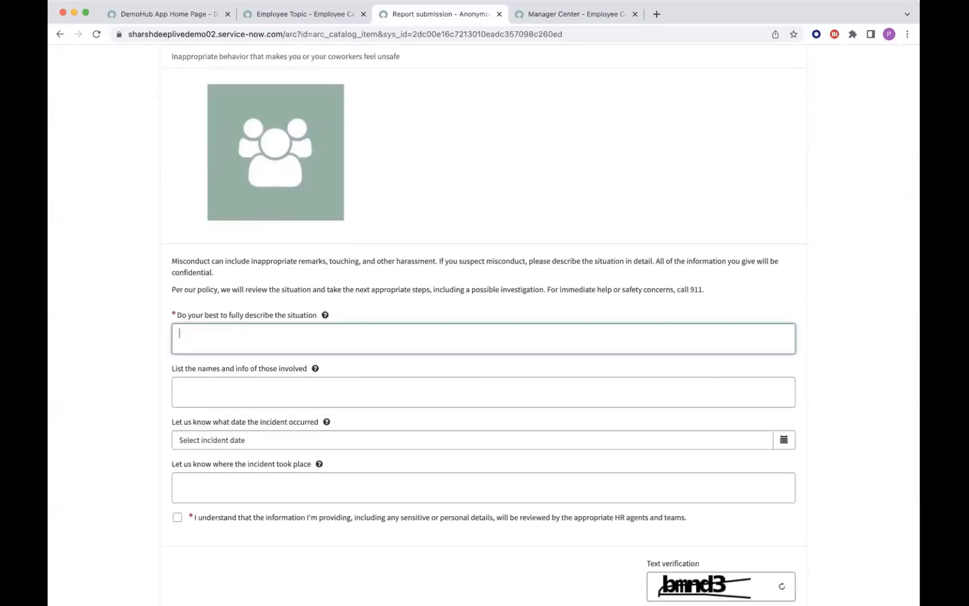
text(I witnessed harassment at office premises)
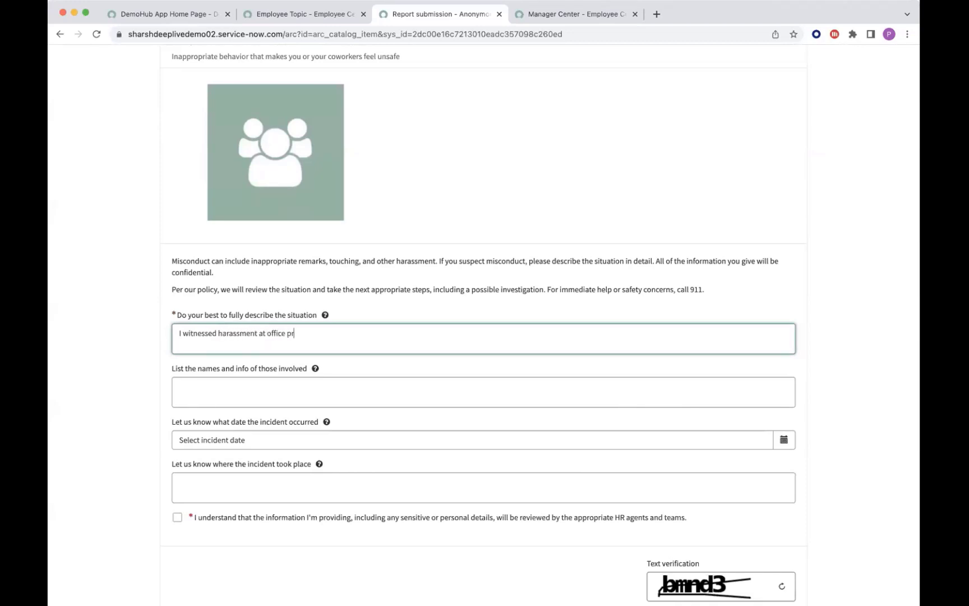
click(288, 382)
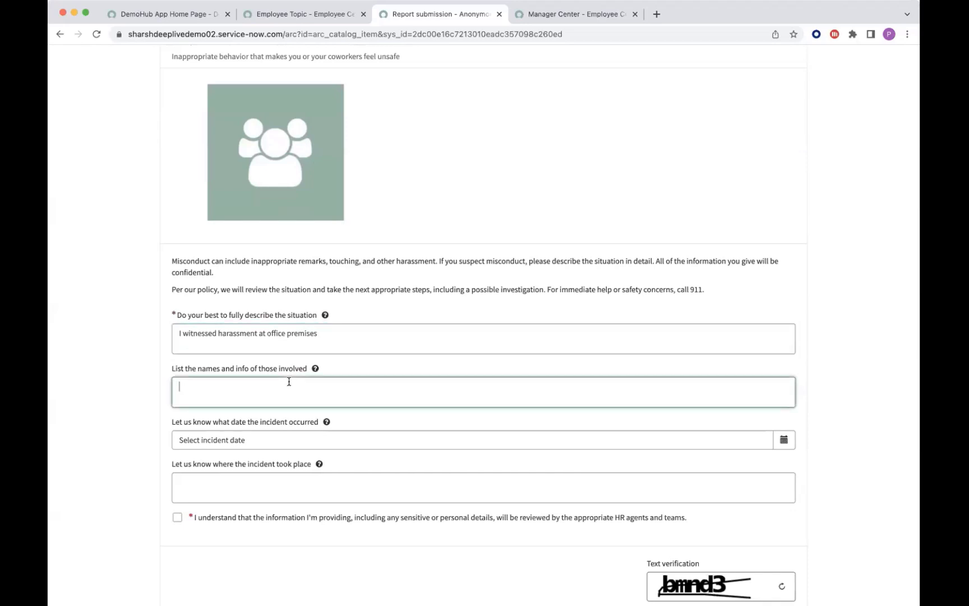
text(Jo employee)
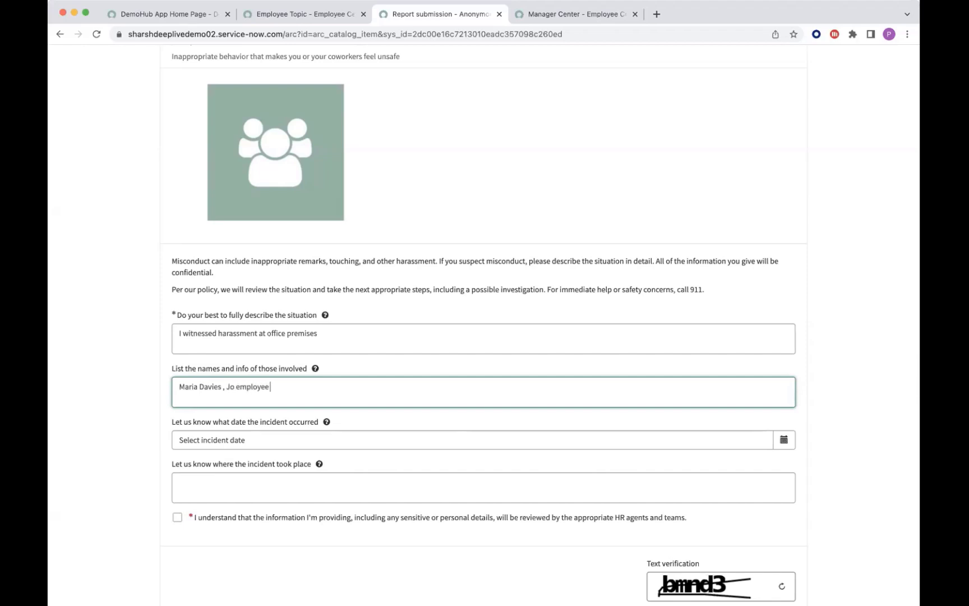
text( , someone outside the office)
Step: Set incident date 26 April 2022, location 'Office reception', and add 'Verbal abuse, harsh language'
click(226, 444)
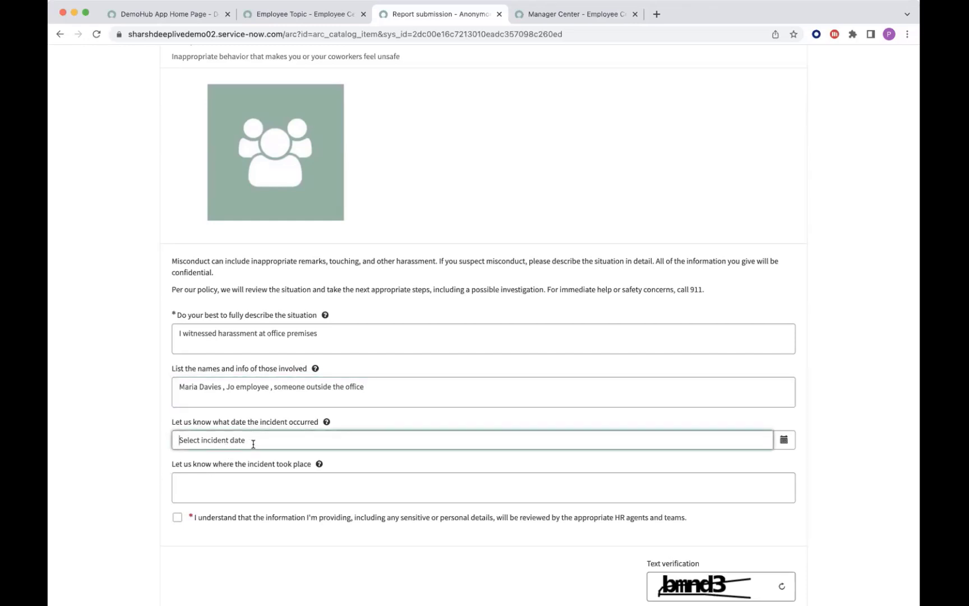
click(785, 440)
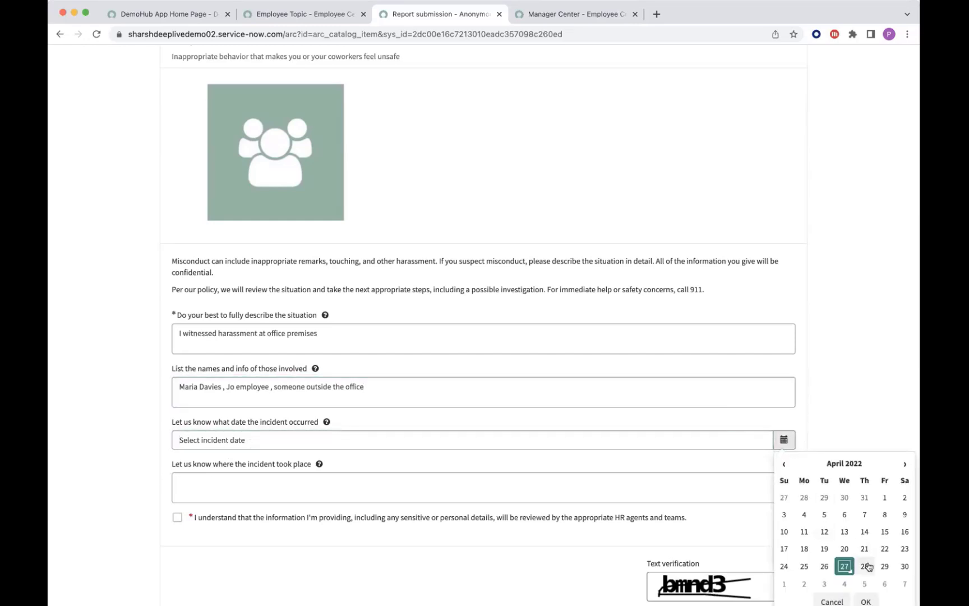
click(824, 566)
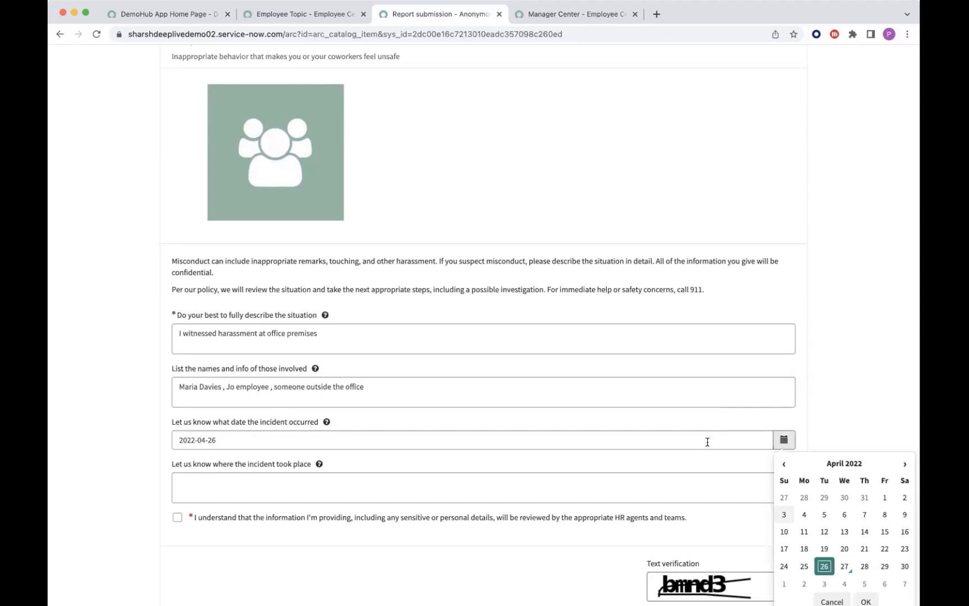
click(285, 484)
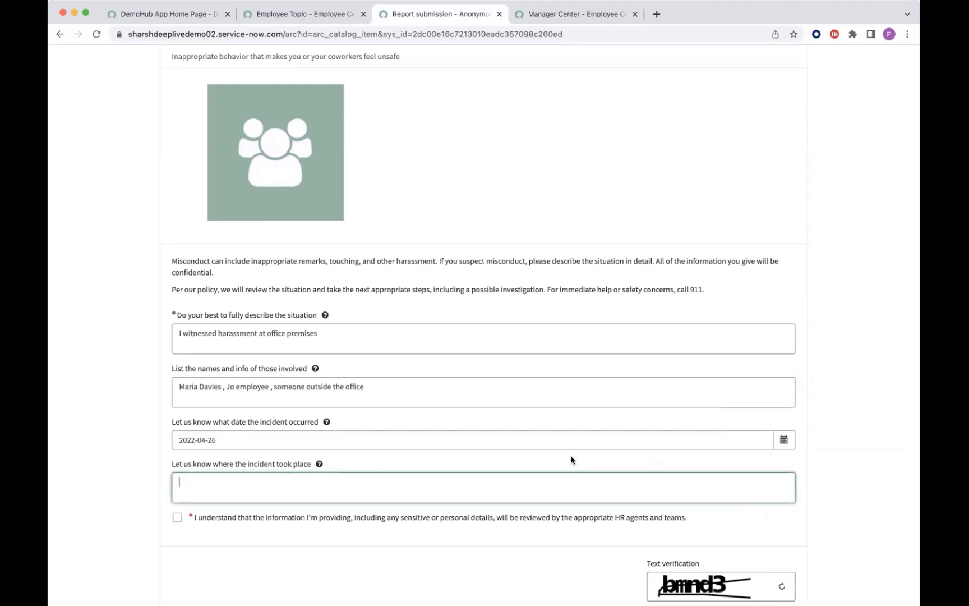
text(Office reception)
click(358, 328)
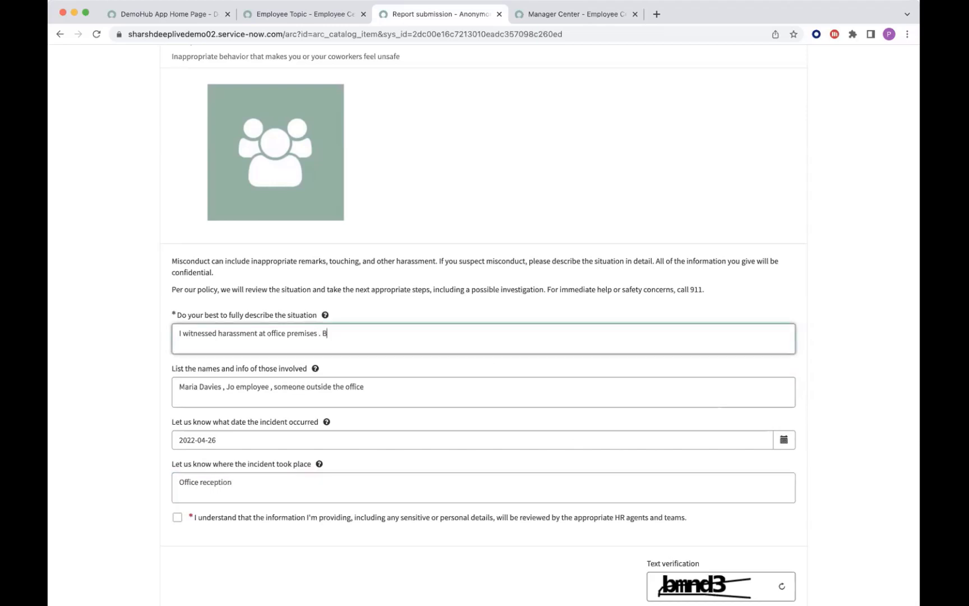
text(Verbal abuse , harsh language.)
Step: Tick the HR review acknowledgement, enter the verification text, and submit the report
scroll(328, 445, down, 3)
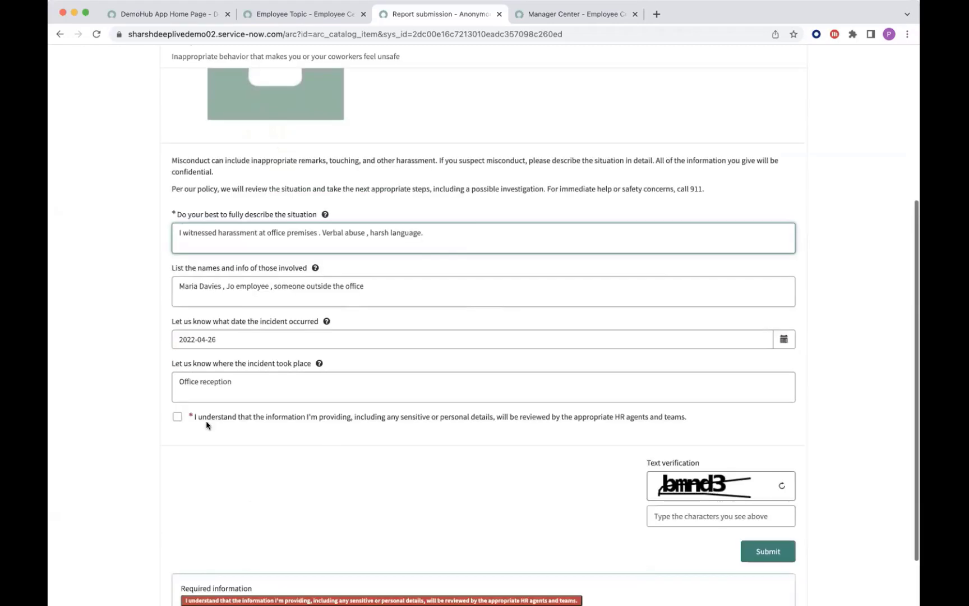
click(177, 418)
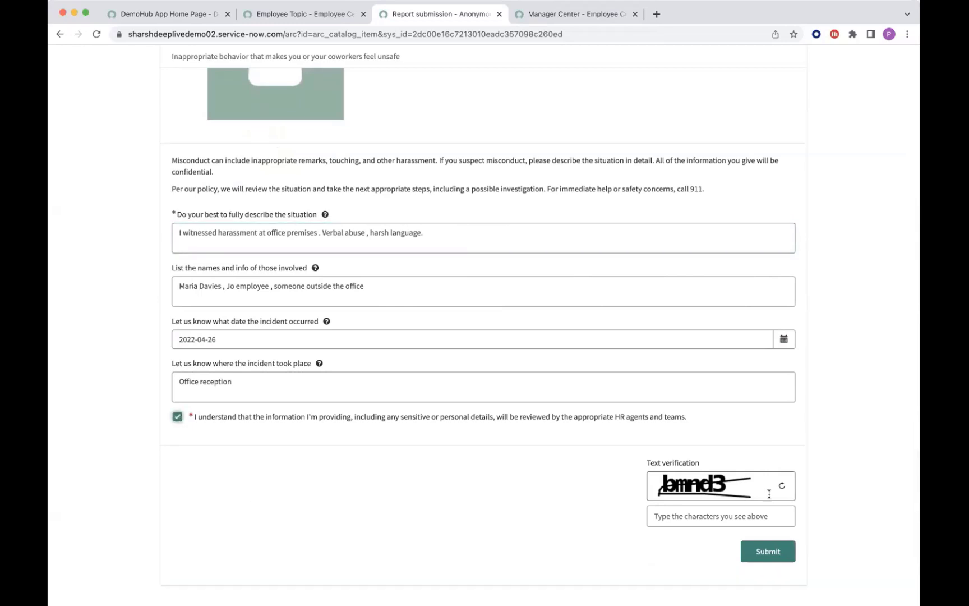
click(721, 517)
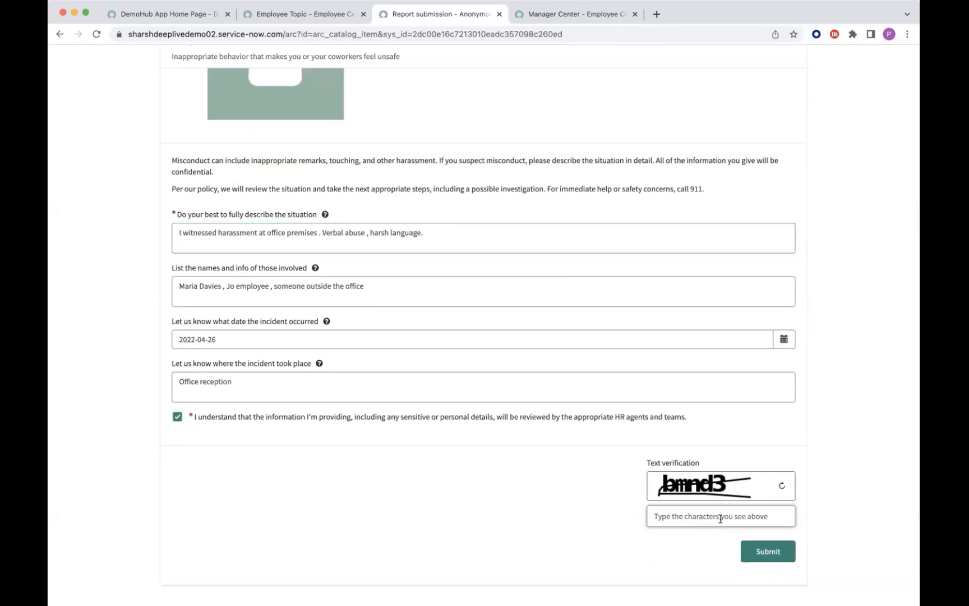
text(bmnd3)
scroll(763, 546, down, 2)
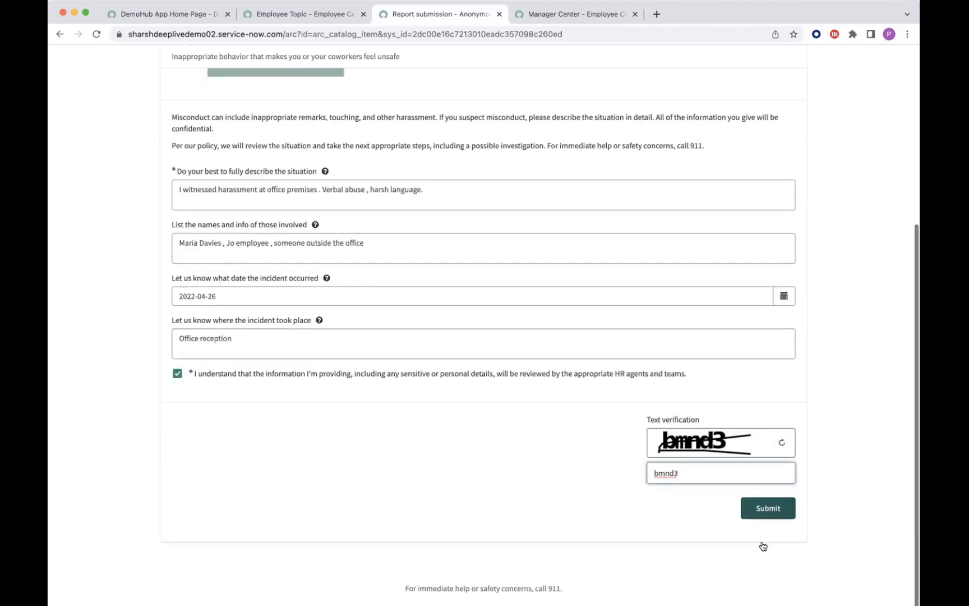
click(767, 508)
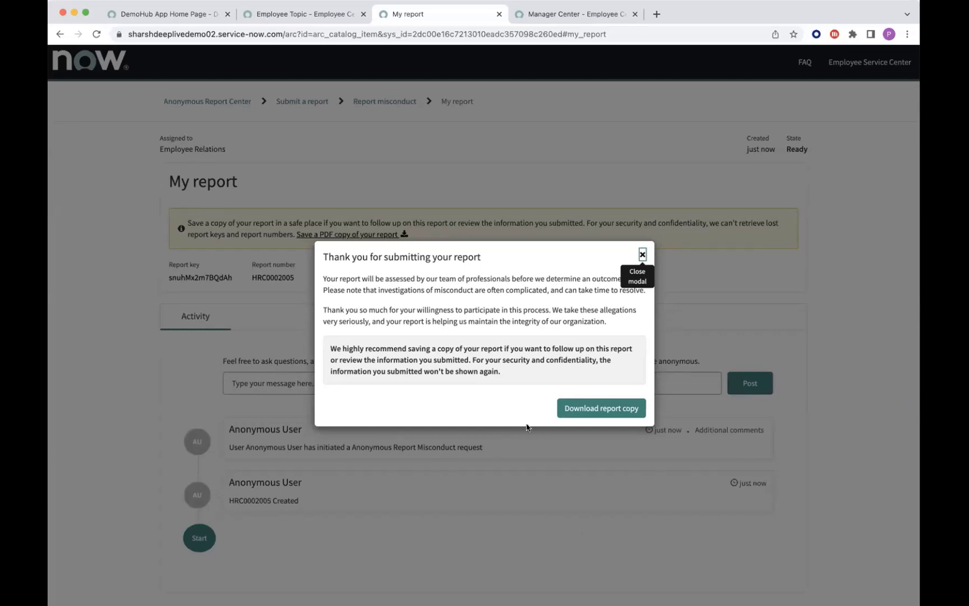
Step: Download the report copy and select the report key and report number
click(584, 411)
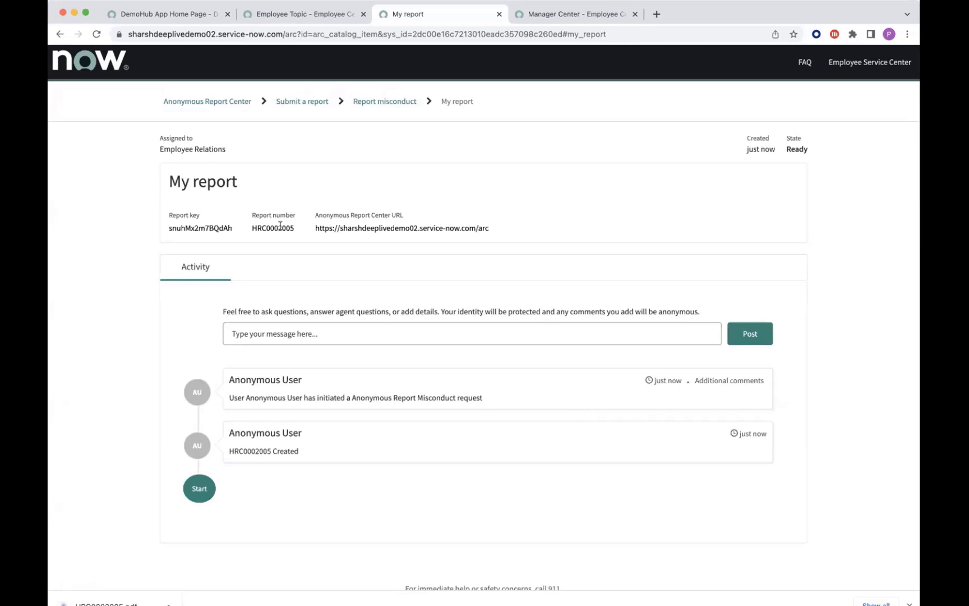
drag(294, 229, 165, 231)
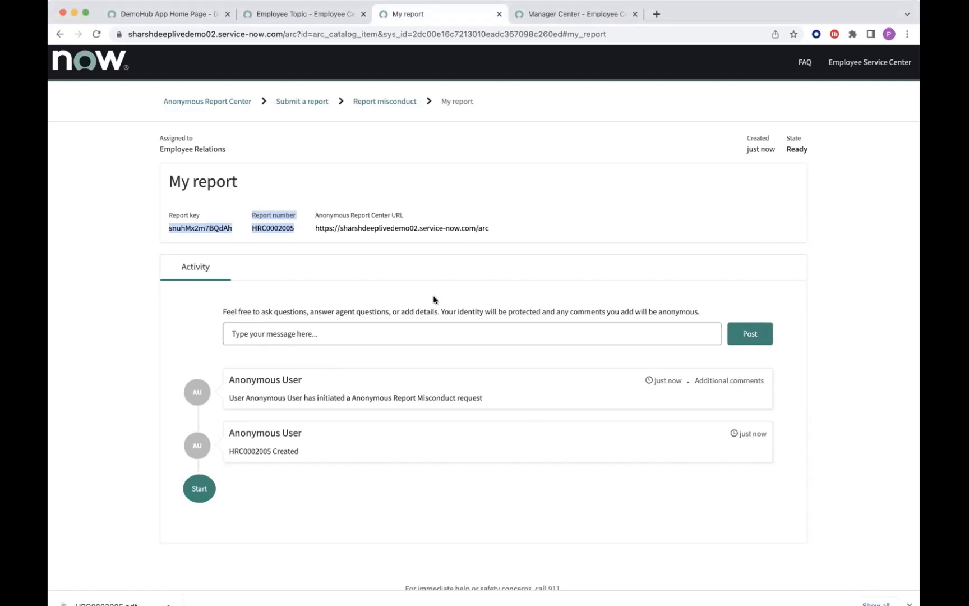
Step: Post the comment 'Some additional details of the incident' to the report's Activity
click(331, 336)
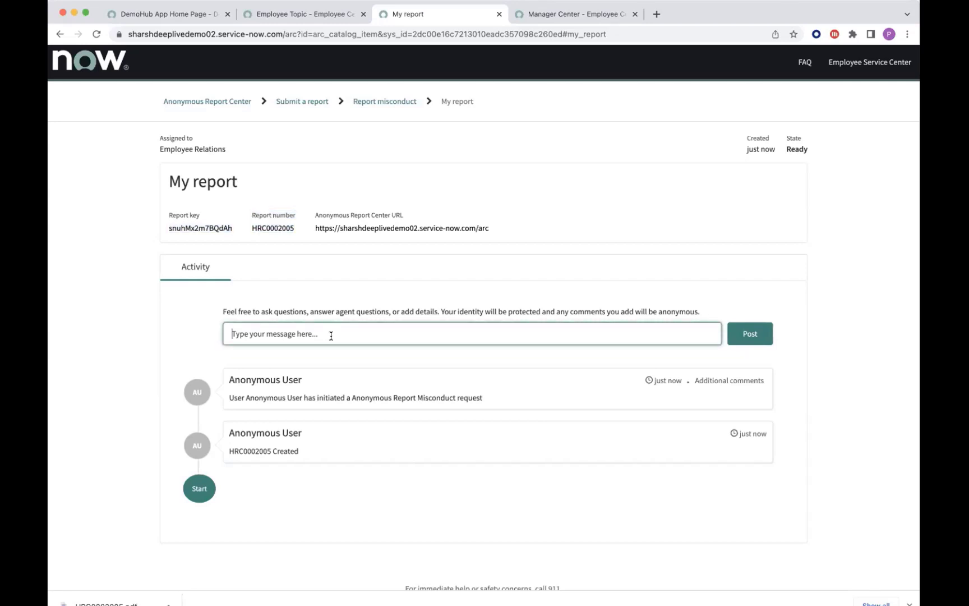
text(Some addtional)
key(BackSpace)
key(BackSpace)
key(BackSpace)
text(itonal inf)
key(BackSpace)
key(BackSpace)
key(BackSpace)
key(BackSpace)
key(BackSpace)
key(BackSpace)
key(BackSpace)
text(ional details of the incident :)
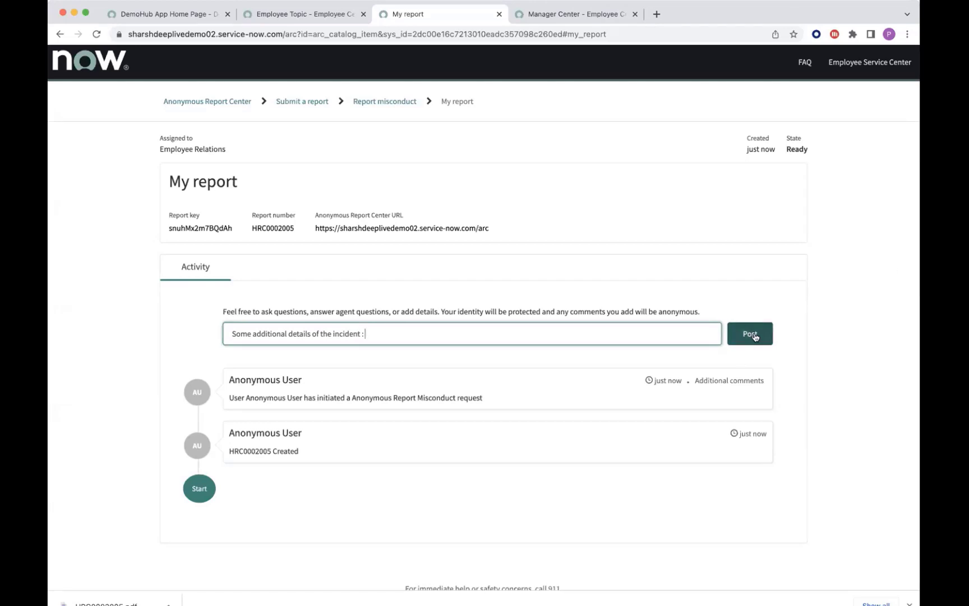
click(755, 336)
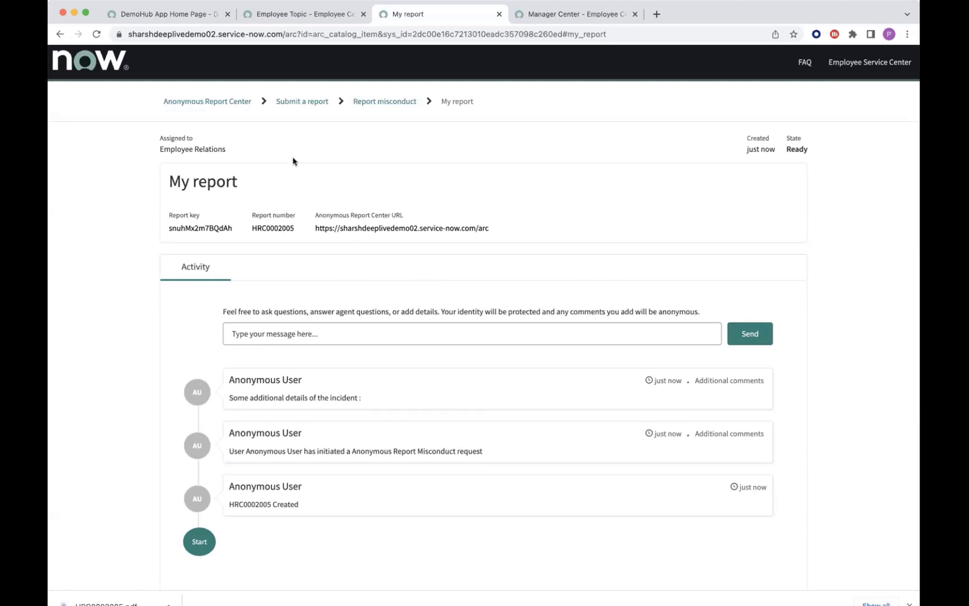
scroll(539, 228, down, 1)
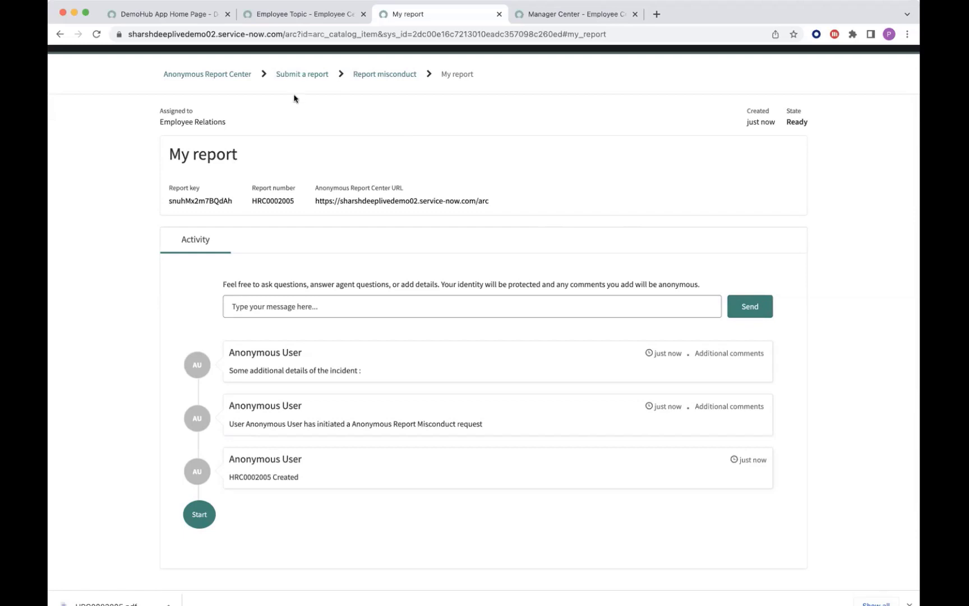
Step: Go to Follow up on a report and paste the saved report number
click(204, 75)
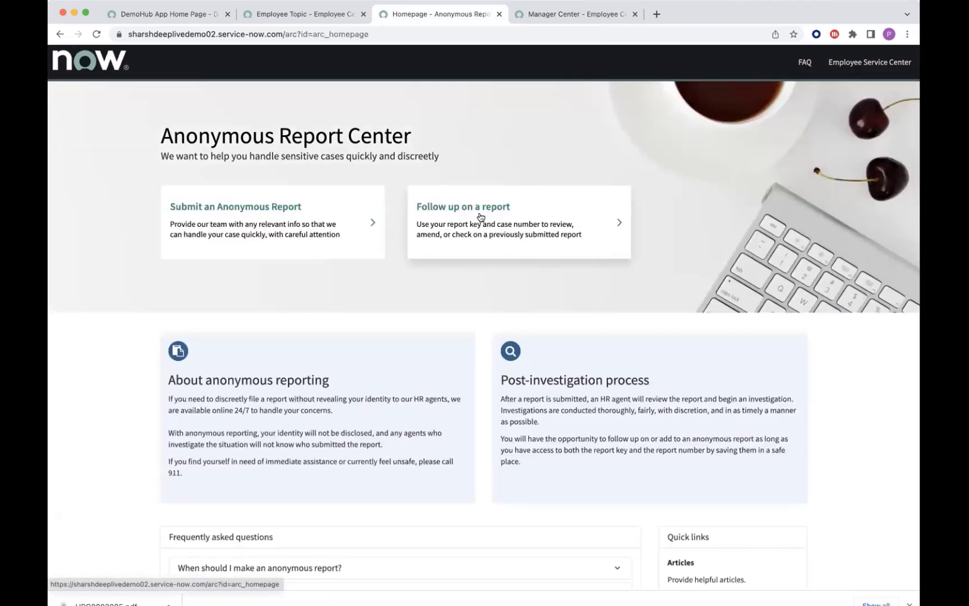
click(481, 217)
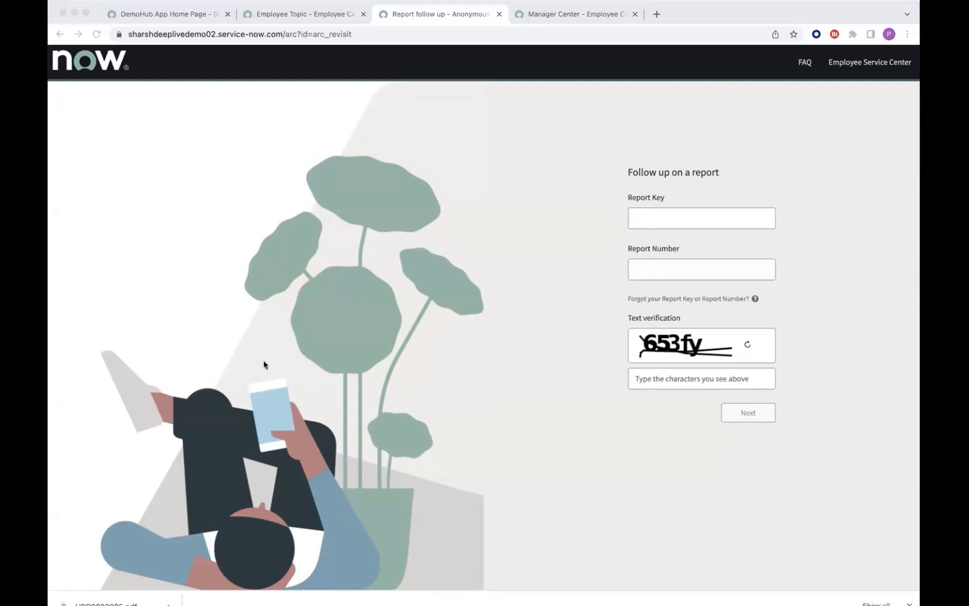
click(648, 271)
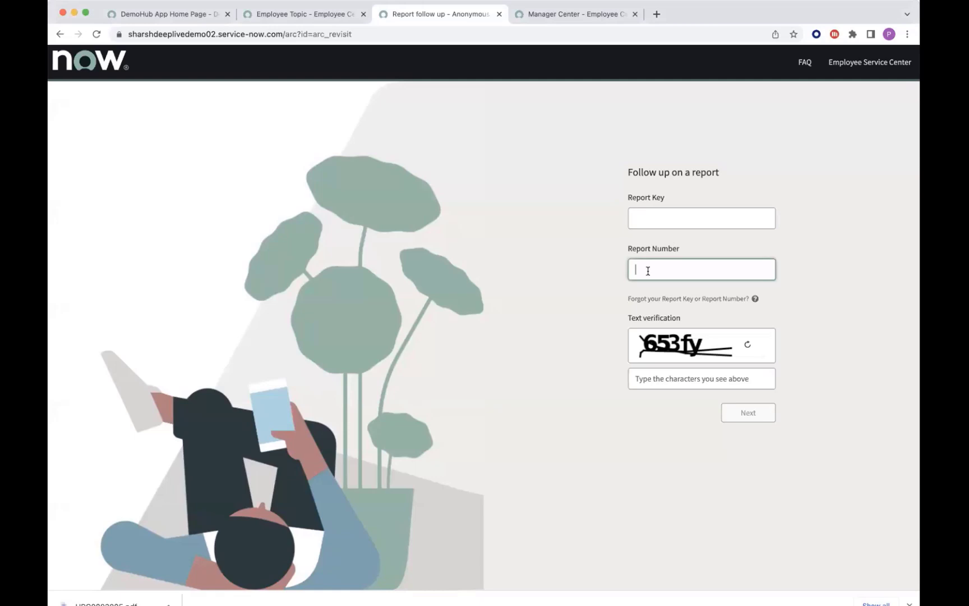
key(super+v)
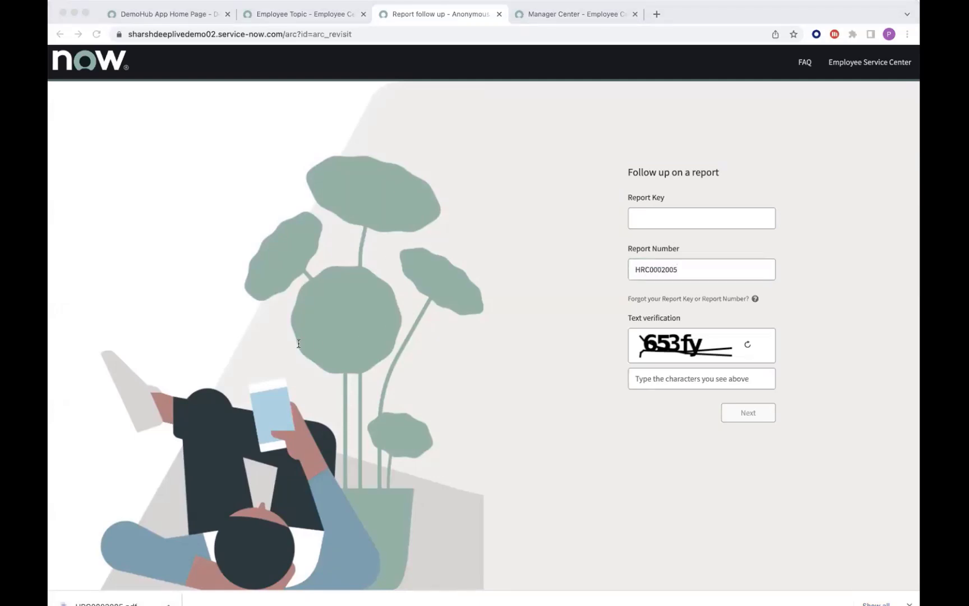
Step: Paste the report key, enter the verification text, and open the report
click(903, 272)
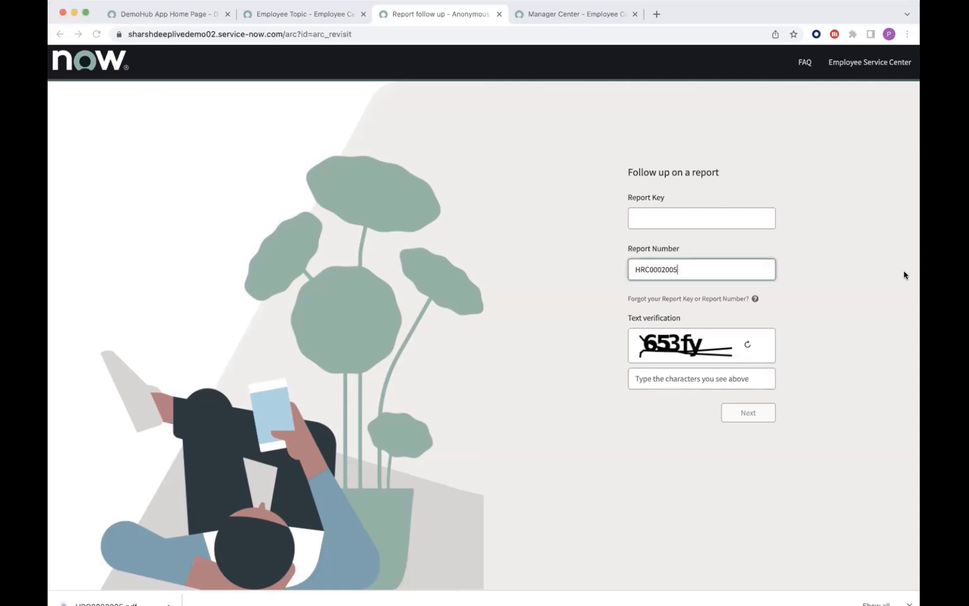
click(648, 221)
key(super+v)
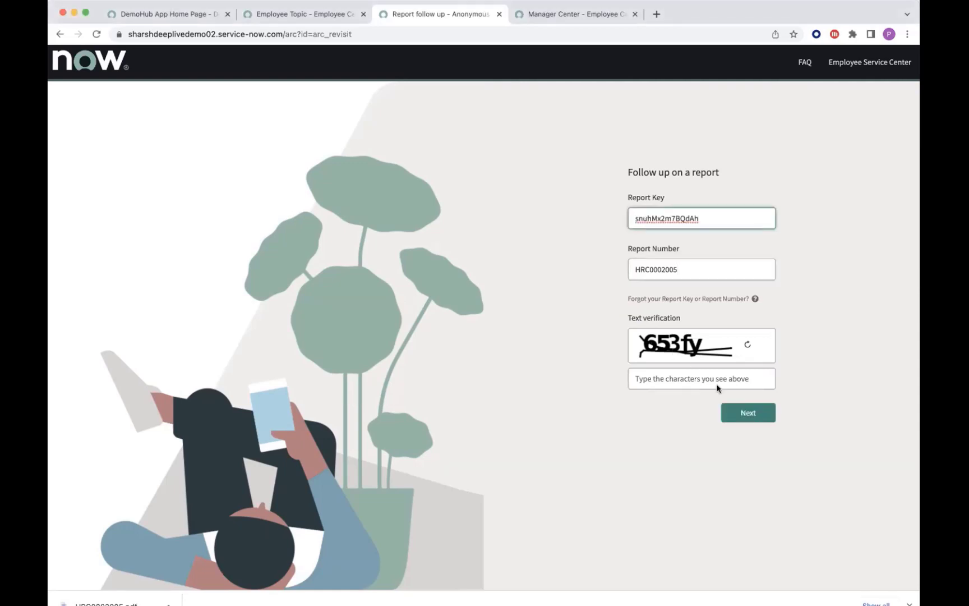
click(697, 380)
text(65)
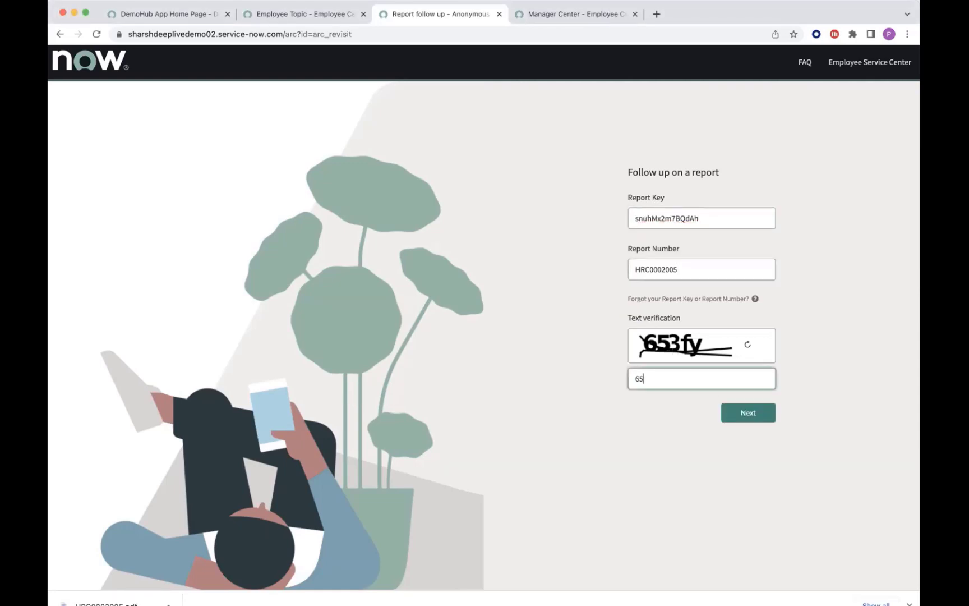
text(3fy)
click(735, 418)
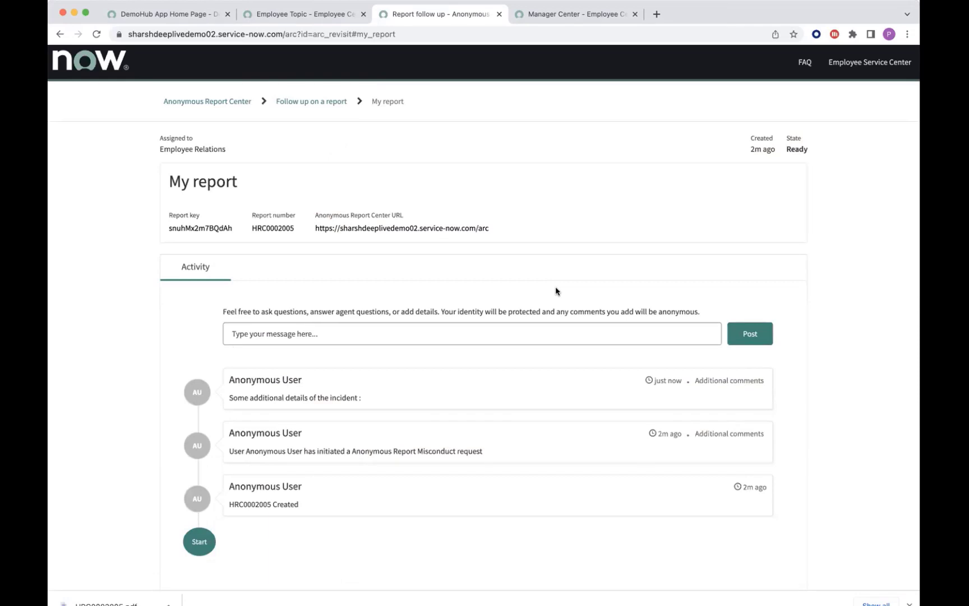
Step: Check the earlier comment on the reopened report, then log back in from the DemoHub App Home Page tab's Session Expired dialog
scroll(556, 291, down, 2)
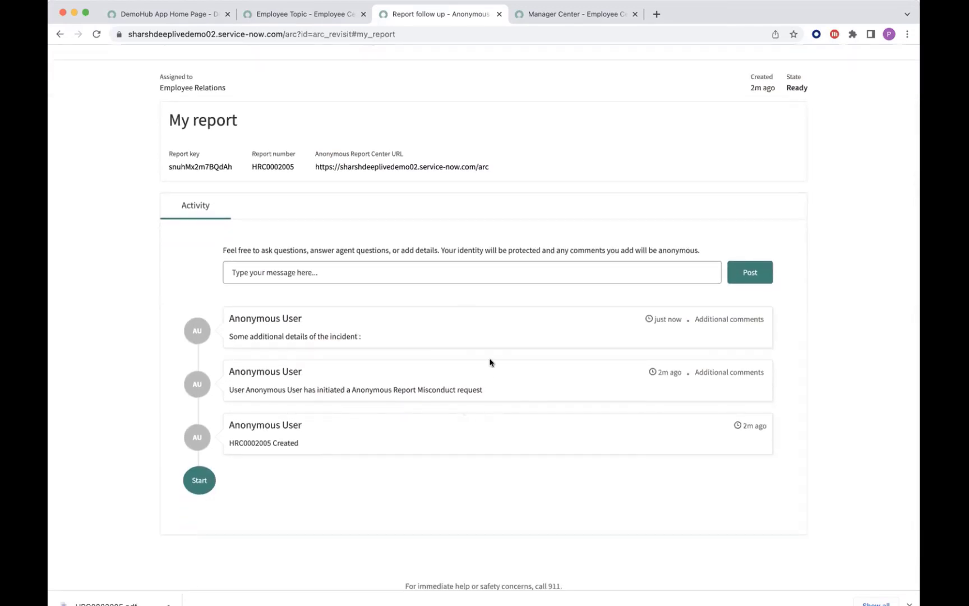
scroll(392, 216, up, 2)
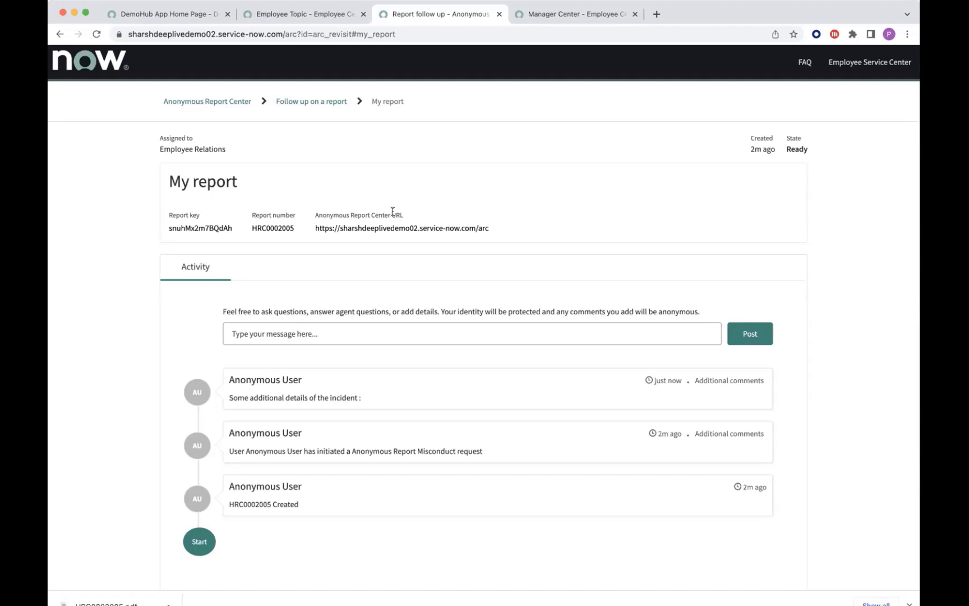
click(156, 17)
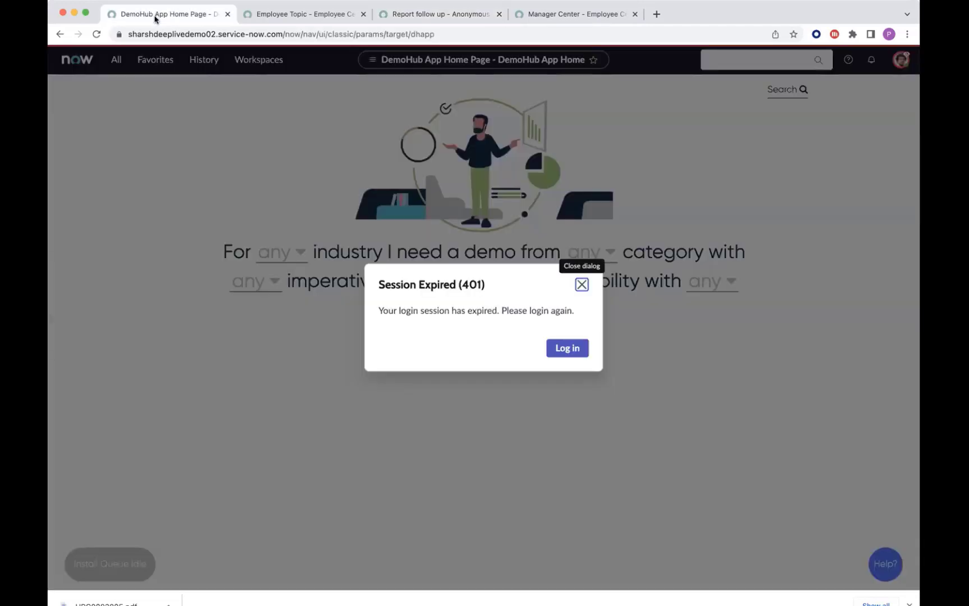
click(562, 350)
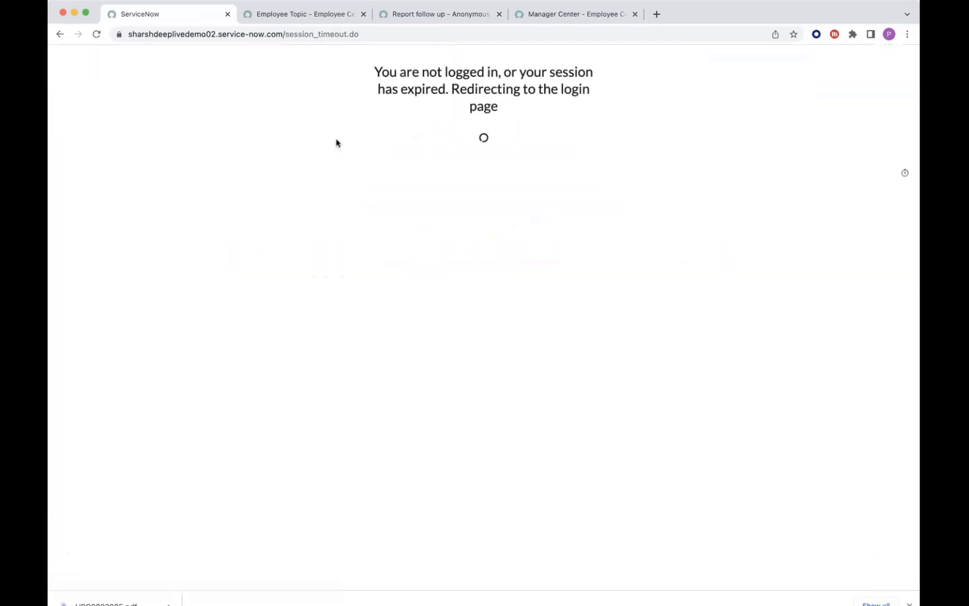
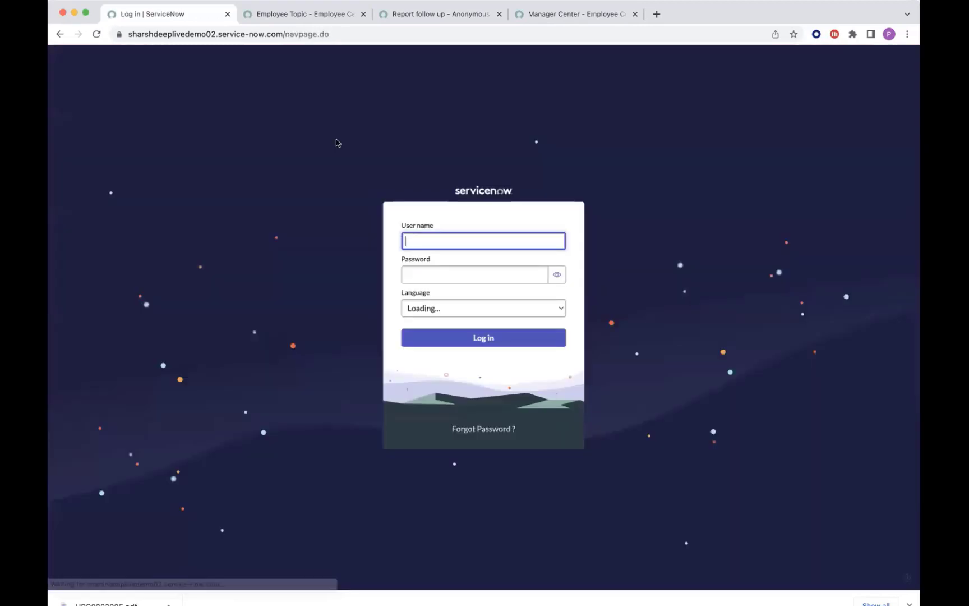
Step: Sign in as admin with the admin account password
text(admin)
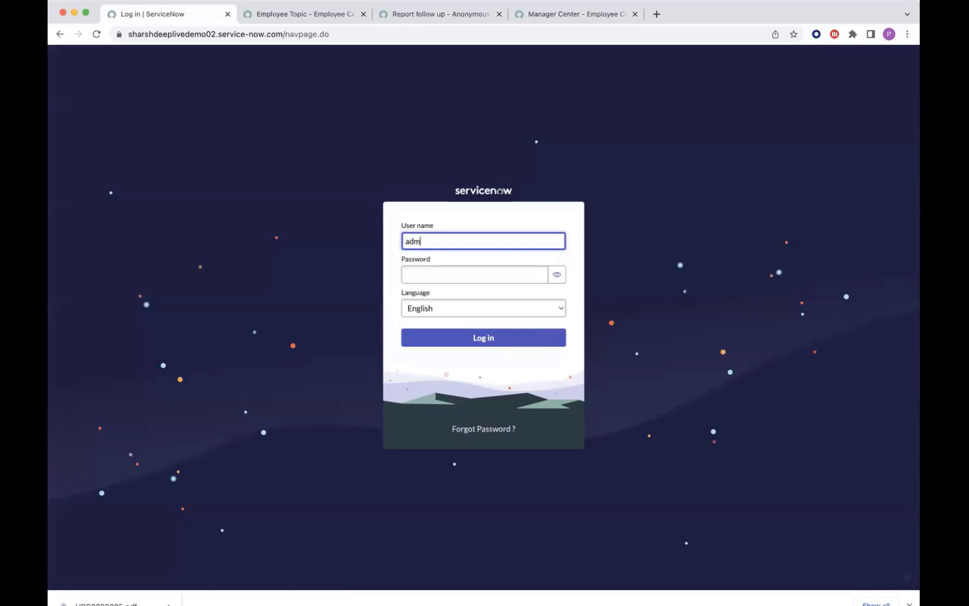
click(415, 272)
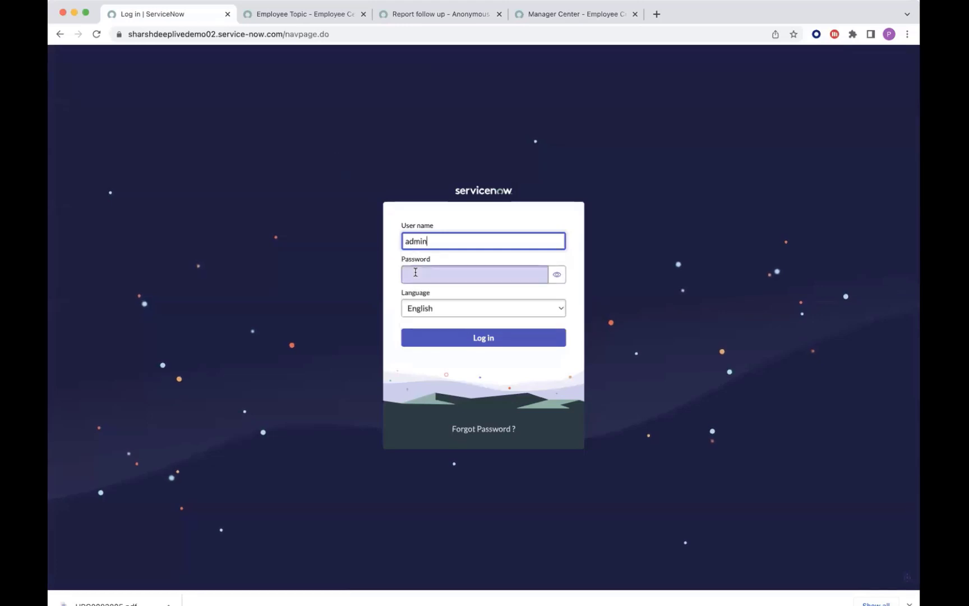
text(••••)
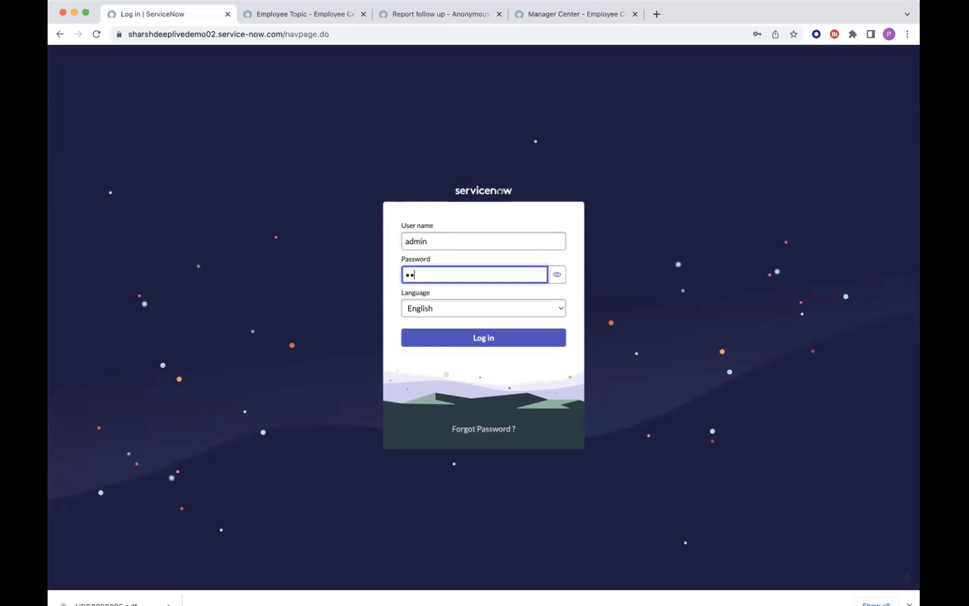
text(••••••)
click(449, 342)
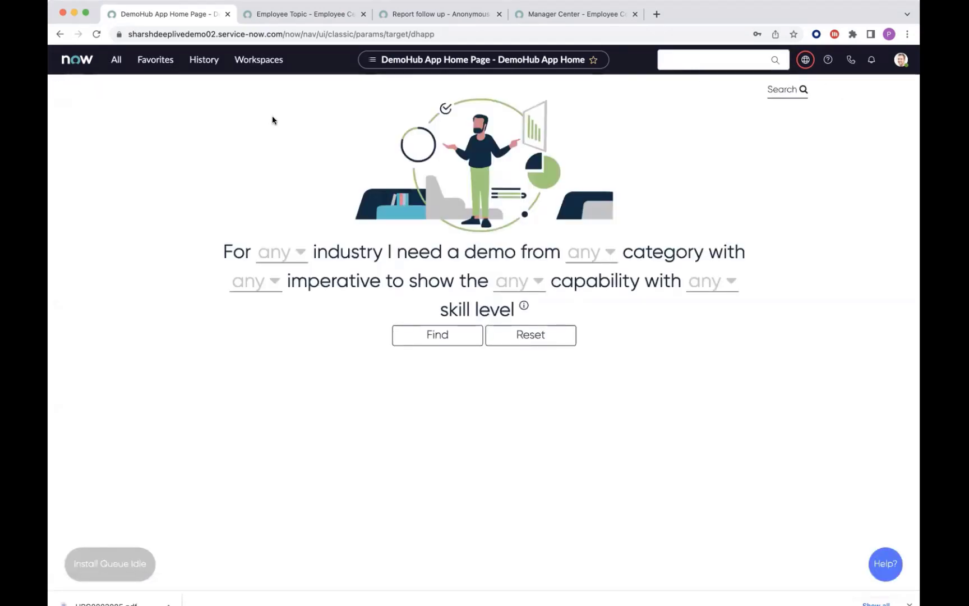
Step: Impersonate the HR agent assigned to the misconduct cases, picked from recent impersonations
click(902, 59)
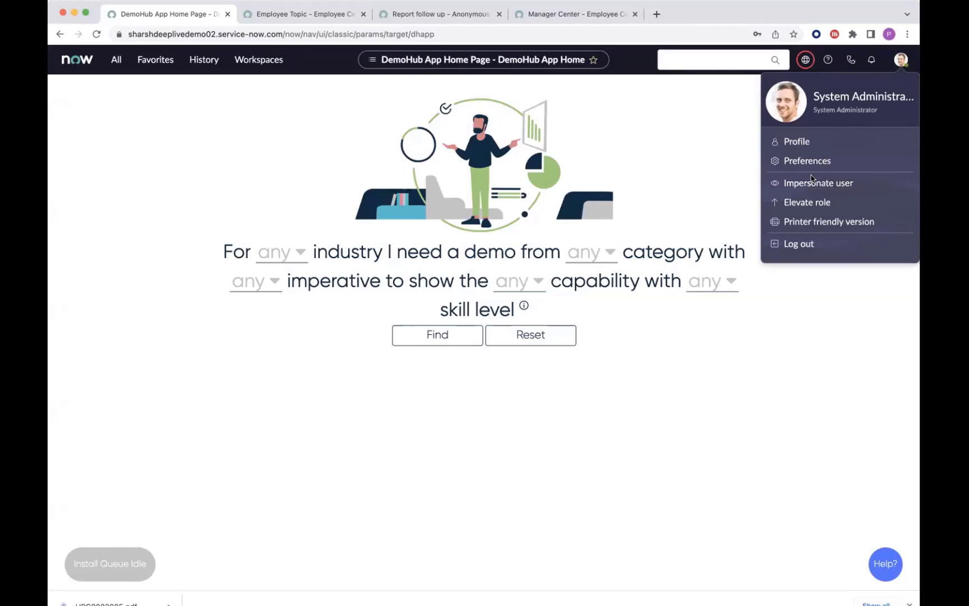
click(812, 179)
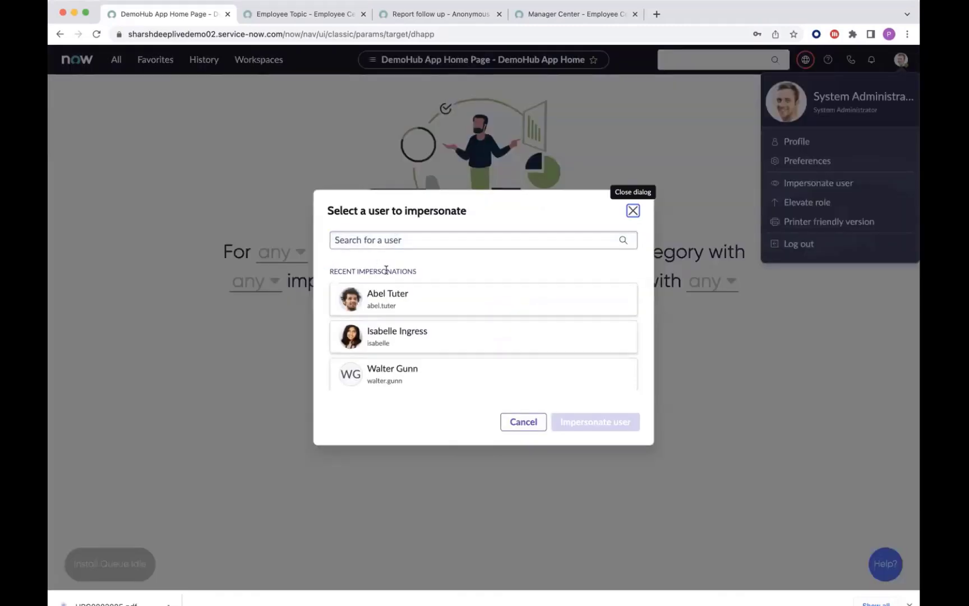
click(389, 332)
click(633, 427)
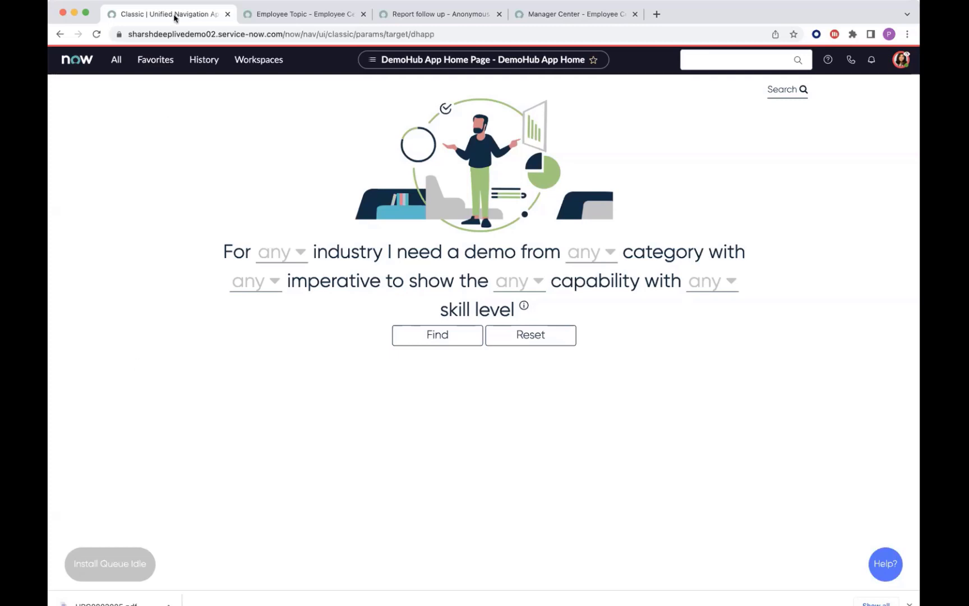
Step: Filter the navigator for 'hr case', open All HR Cases > Open, and open HRC0002005
click(116, 60)
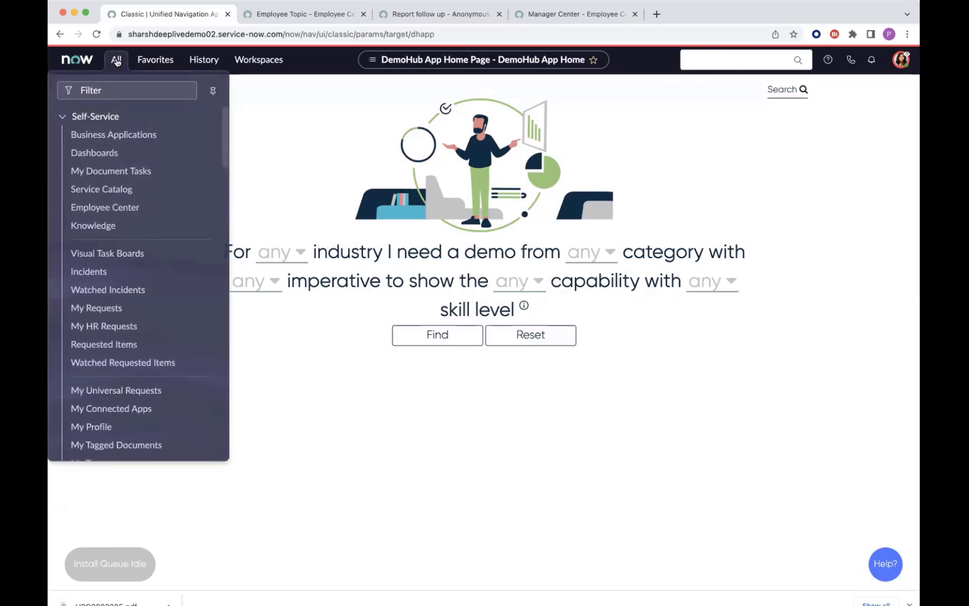
click(109, 89)
text(hr case)
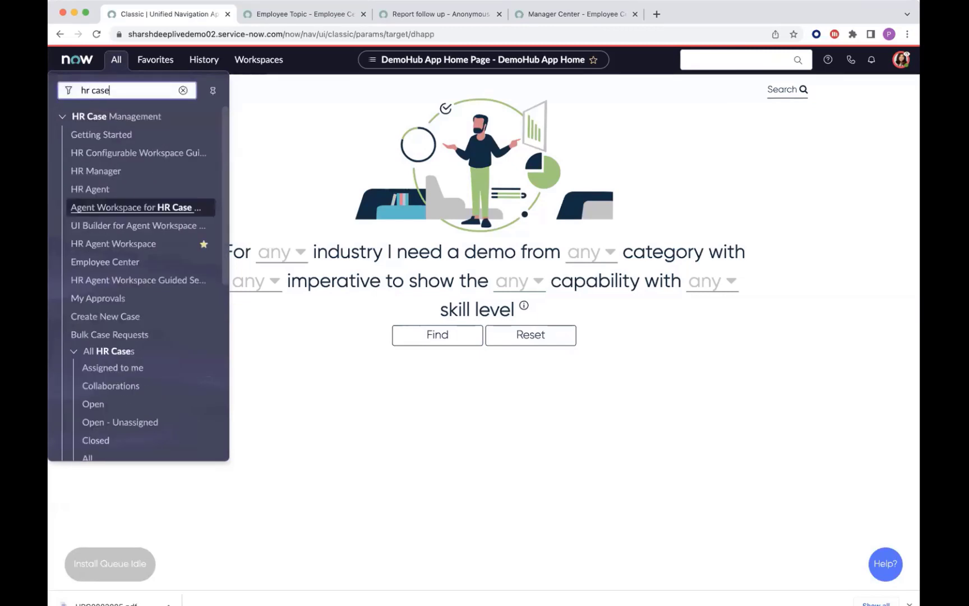
click(89, 403)
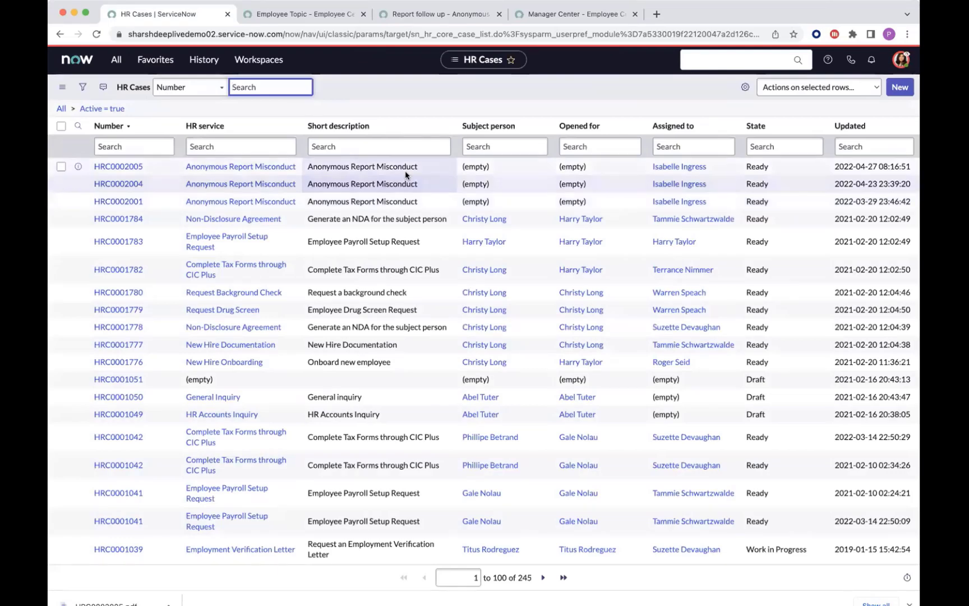
click(121, 167)
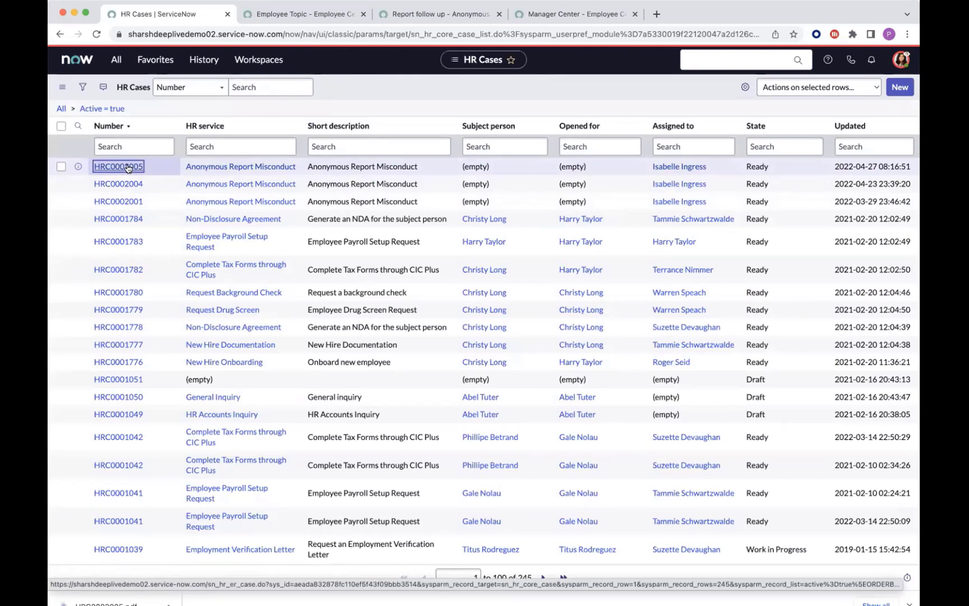
click(134, 168)
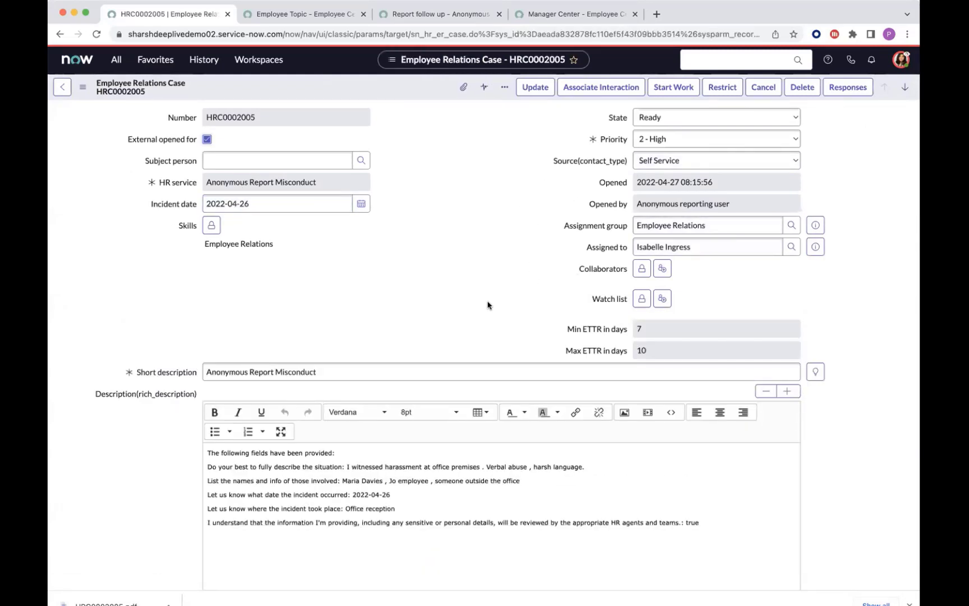
Step: Review HRC0002005's description, fulfillment instructions, six-item checklist and related lists
scroll(482, 297, down, 2)
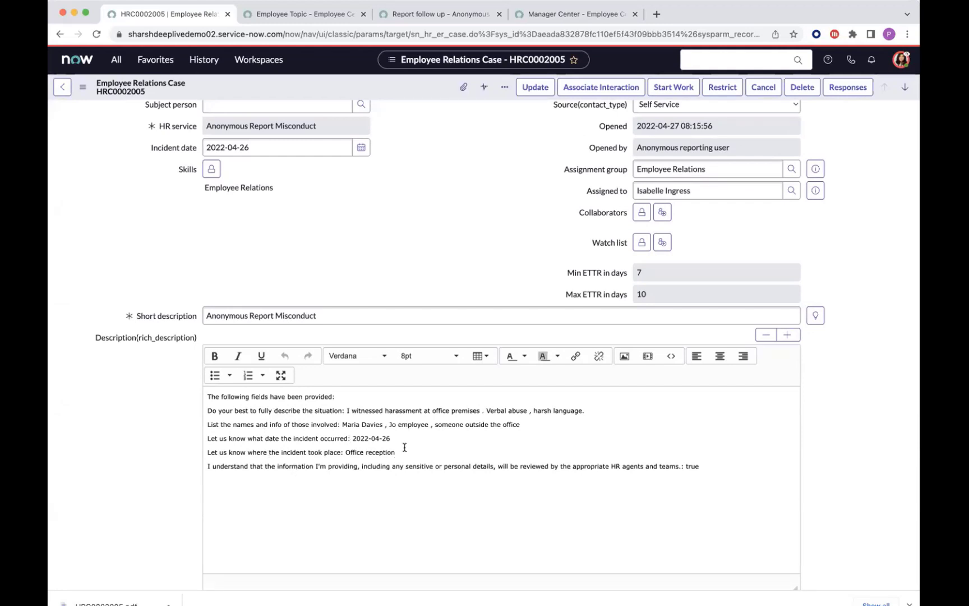
scroll(405, 448, down, 1)
scroll(405, 447, up, 1)
scroll(379, 274, up, 2)
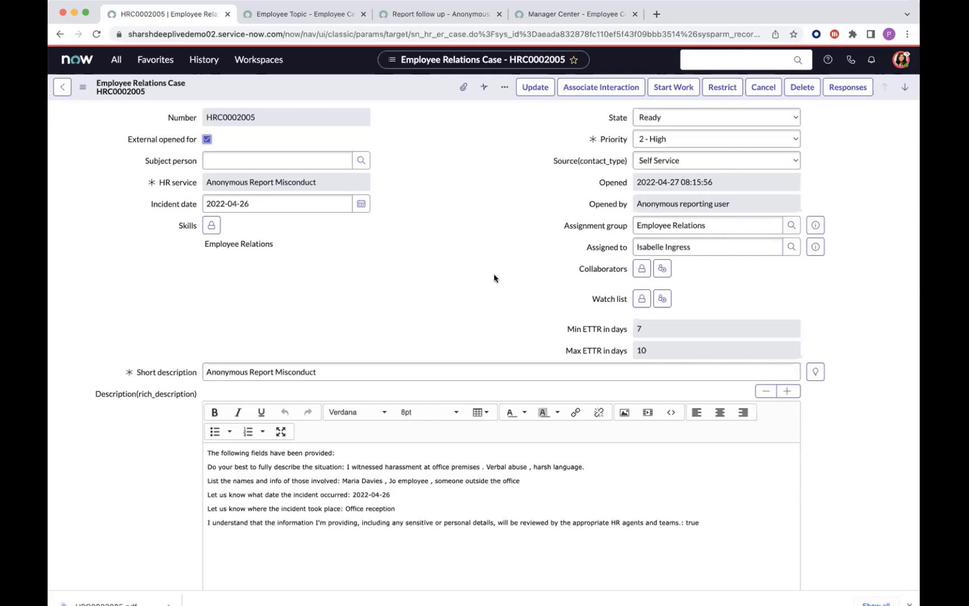
scroll(494, 273, down, 5)
scroll(494, 274, down, 7)
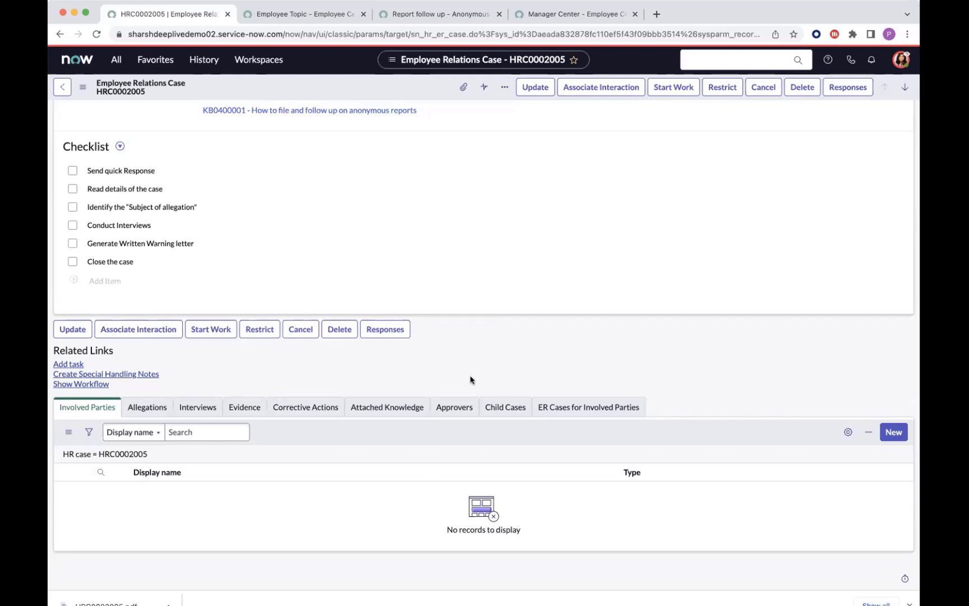
scroll(248, 429, up, 10)
scroll(248, 429, down, 10)
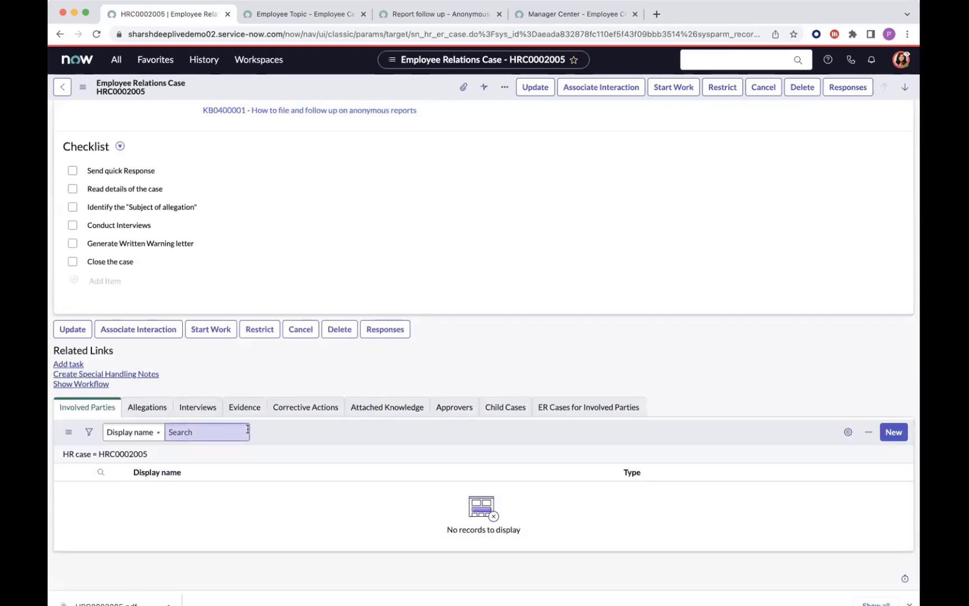
scroll(247, 429, up, 4)
scroll(241, 409, up, 2)
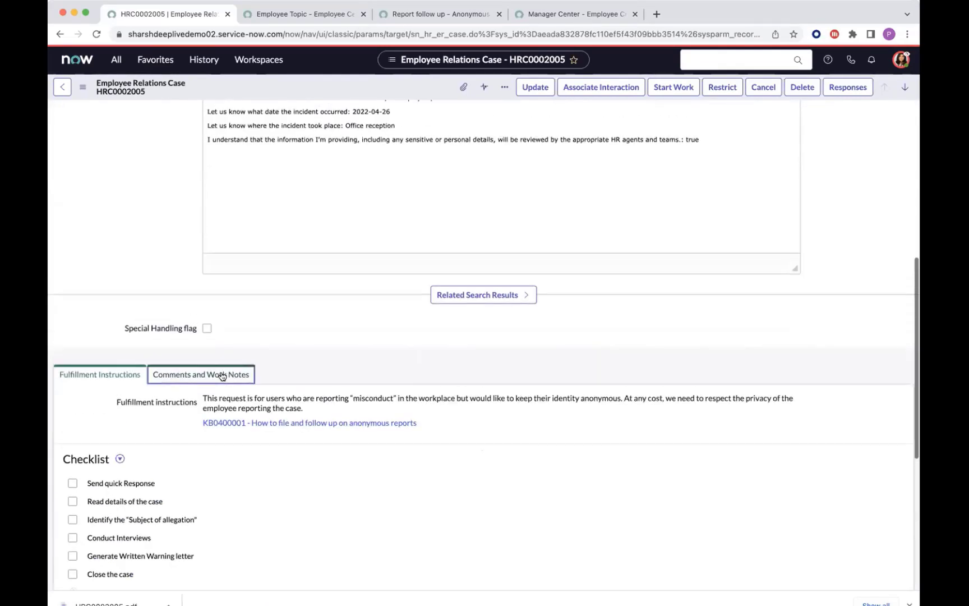
click(225, 376)
scroll(265, 416, down, 5)
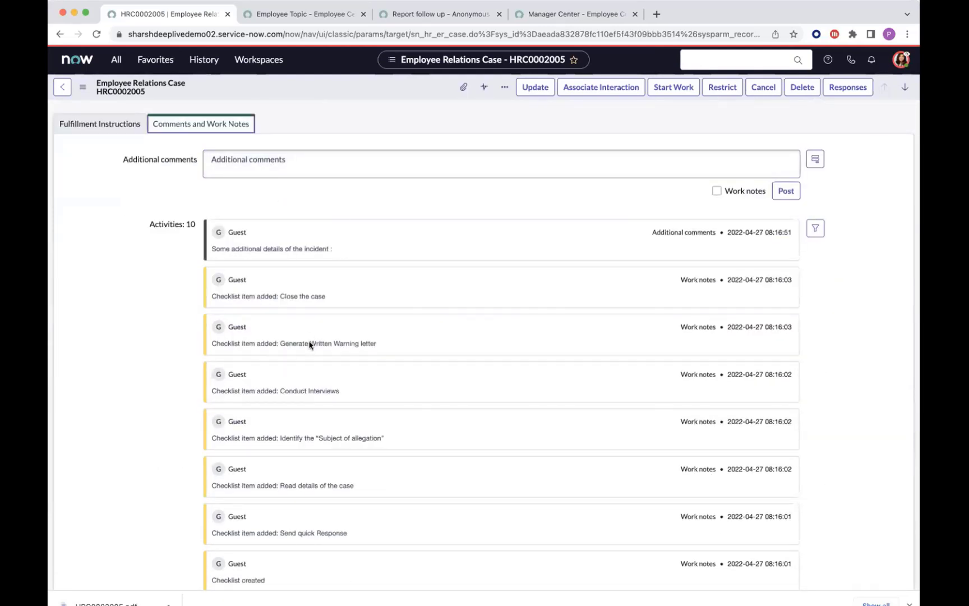
scroll(309, 344, down, 2)
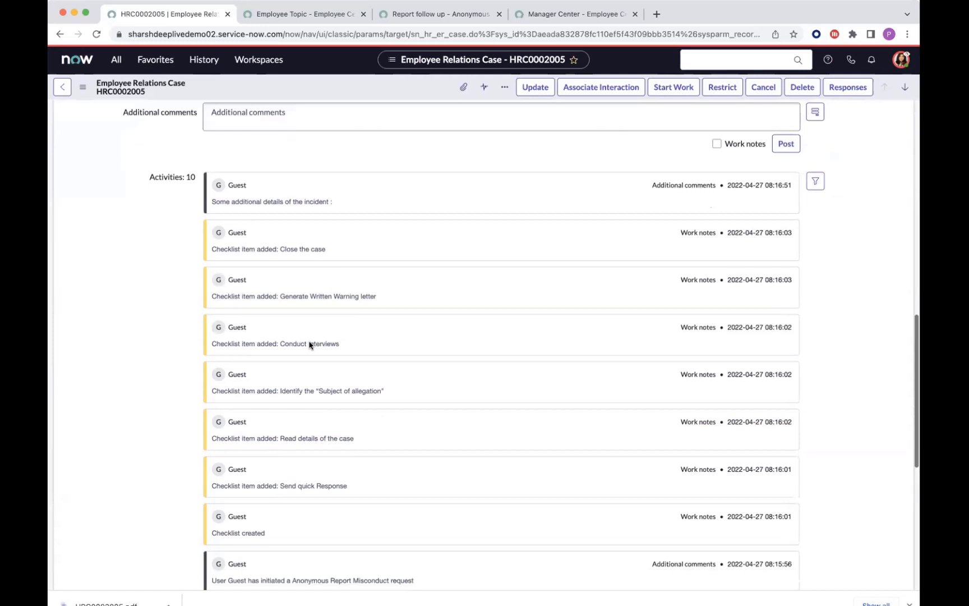
scroll(310, 345, down, 5)
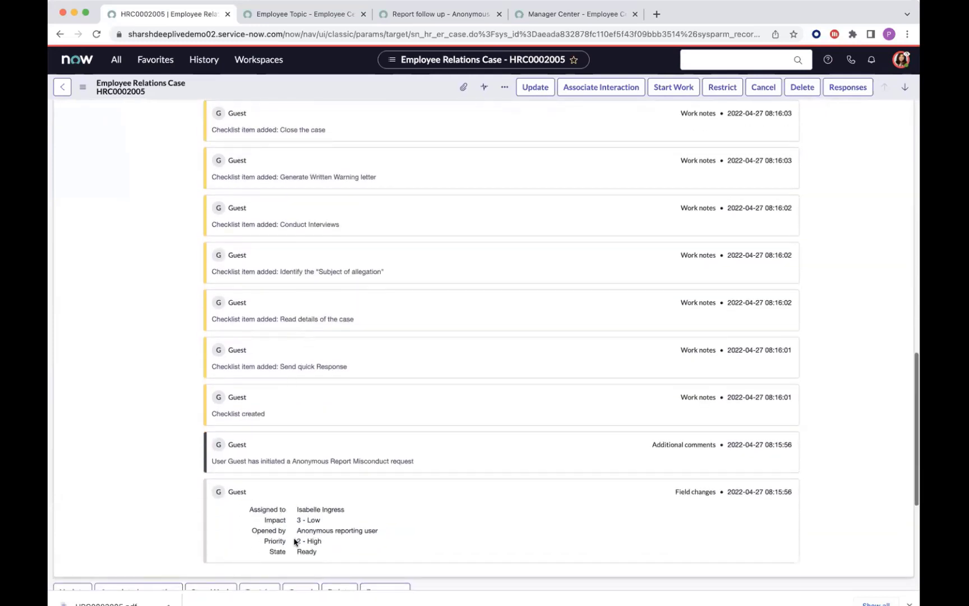
scroll(242, 363, up, 6)
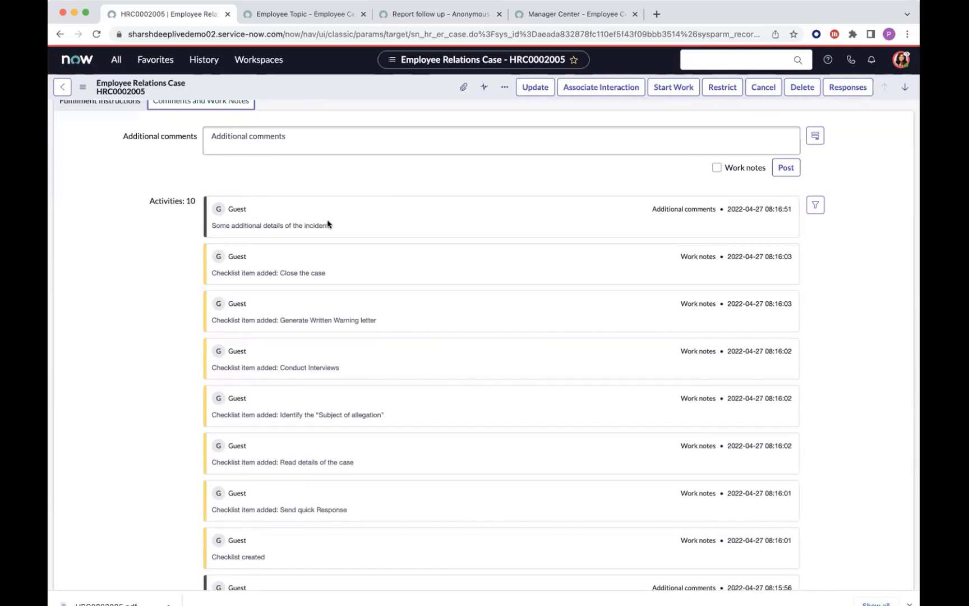
click(257, 137)
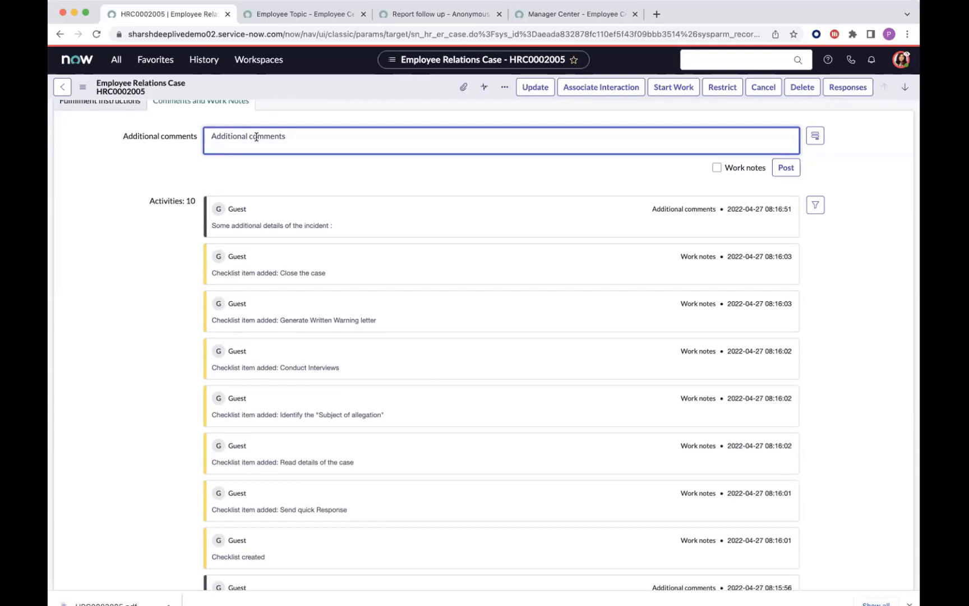
Step: Enter question '1. Can you identify the external person' in Additional comments
text(ould you)
key(BackSpace)
key(BackSpace)
key(BackSpace)
key(BackSpace)
key(BackSpace)
key(BackSpace)
key(BackSpace)
key(BackSpace)
text(Can)
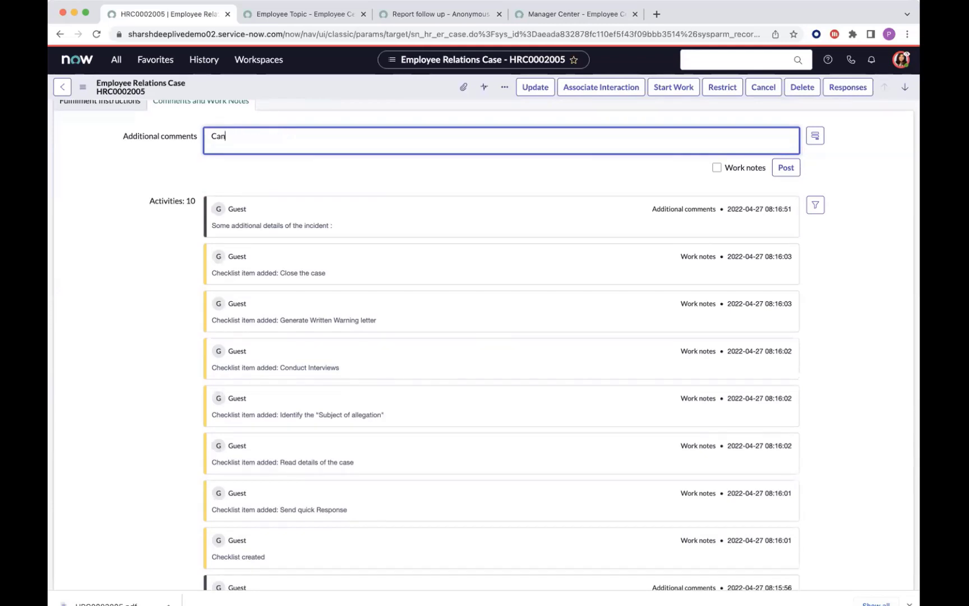
text( you identify the externa)
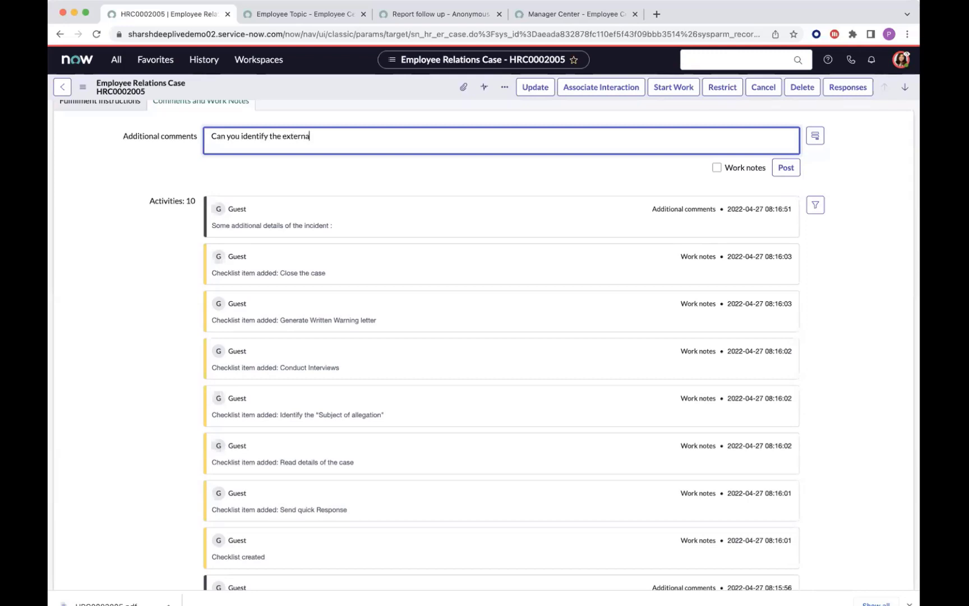
text(l person ,)
click(212, 136)
text(1.)
click(374, 137)
Step: Add question 2 about a phone conversation or sending details through comments, and post as a work note
key(Return)
text(2. Are you)
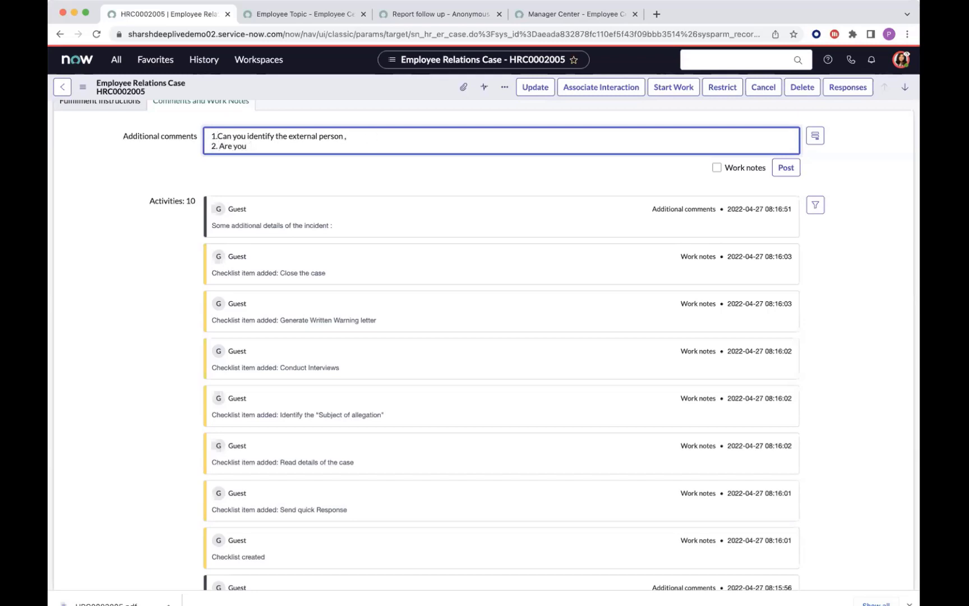
text( t open to have a cinv)
key(BackSpace)
key(BackSpace)
key(BackSpace)
text(onversation)
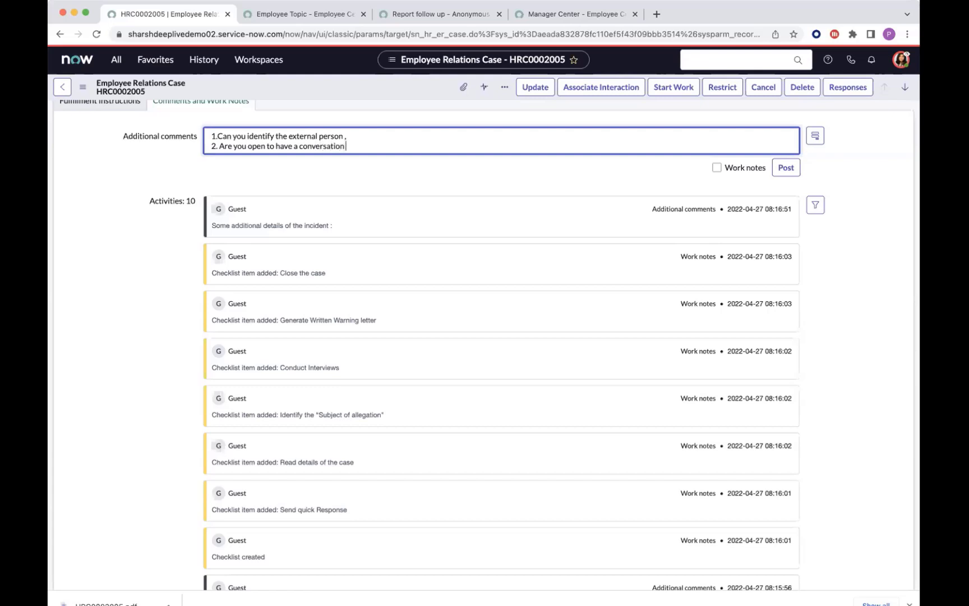
text( over phone or sending)
key(BackSpace)
key(BackSpace)
text(us details)
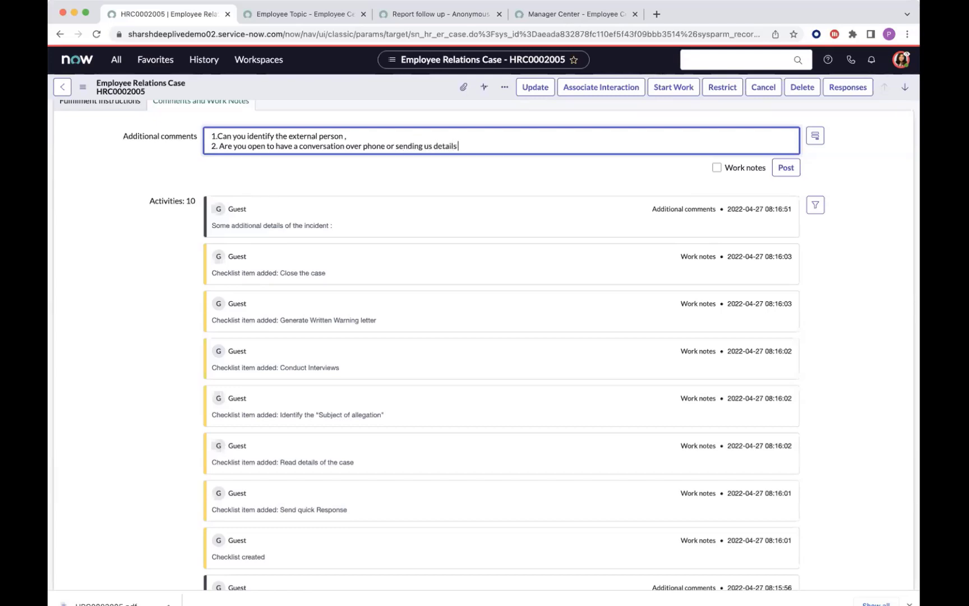
text( through comments is more preferable)
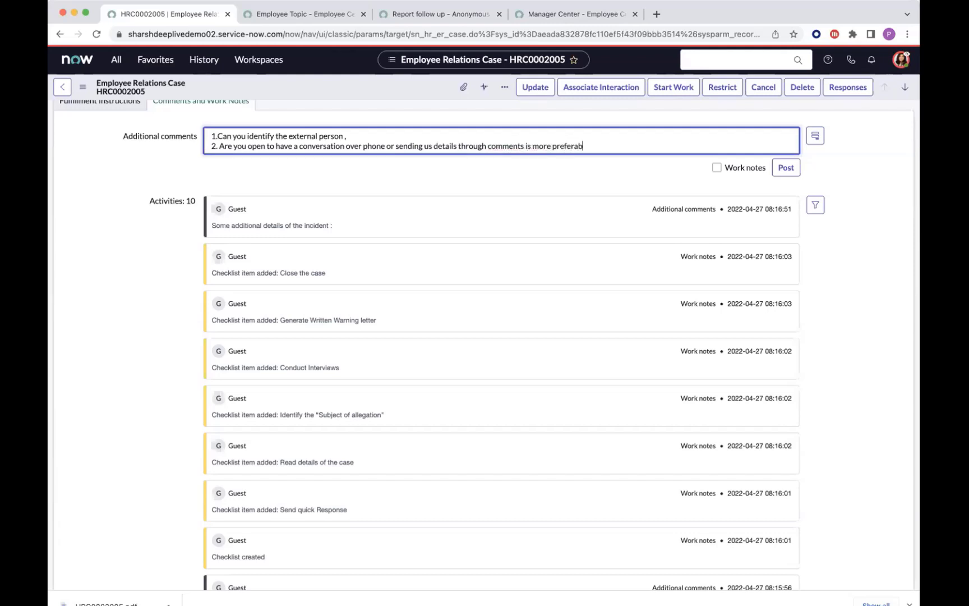
click(730, 167)
click(786, 170)
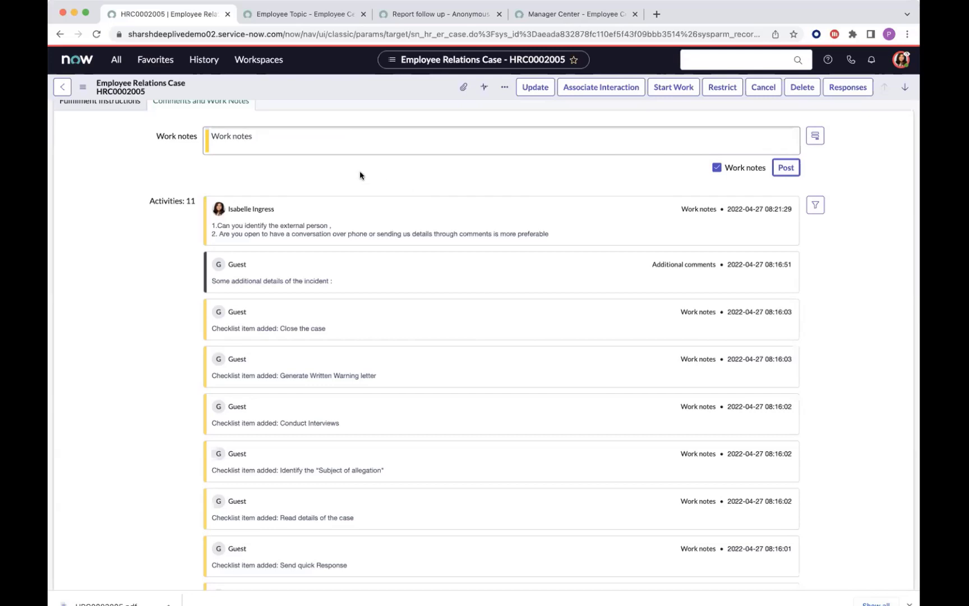
Step: Copy the work note's two questions into a new entry and post them as an additional comment
drag(550, 236, 211, 225)
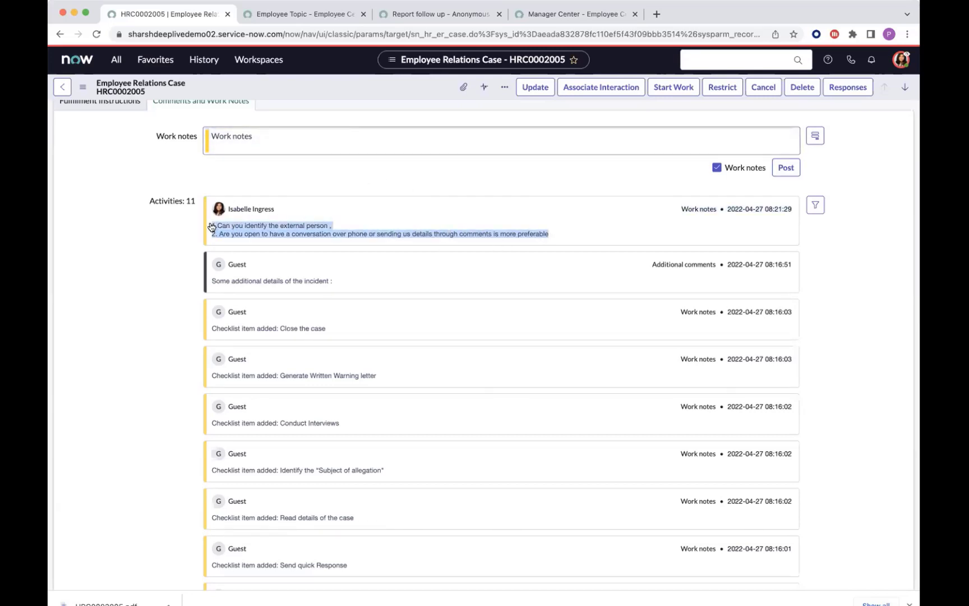
click(244, 137)
text(1.Can you identify the external person , 2. Are you open to have a conversation over phone or sending us details through comments is more preferable)
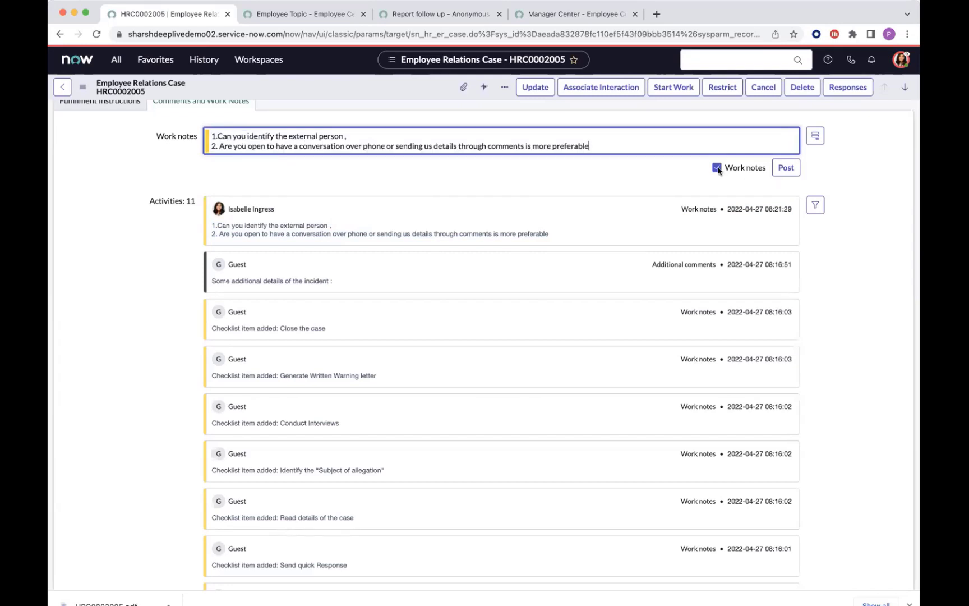
click(717, 167)
click(790, 171)
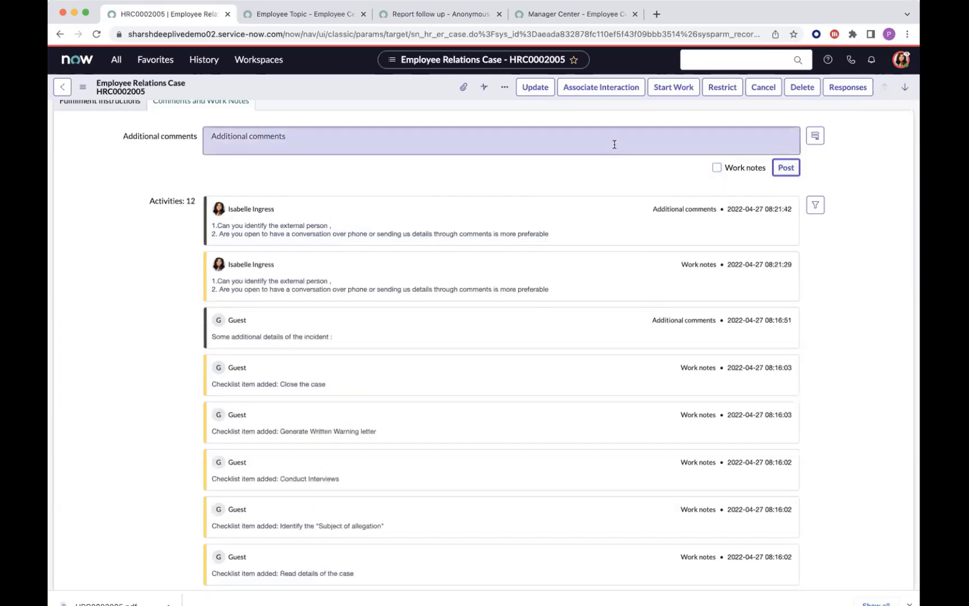
scroll(437, 187, up, 10)
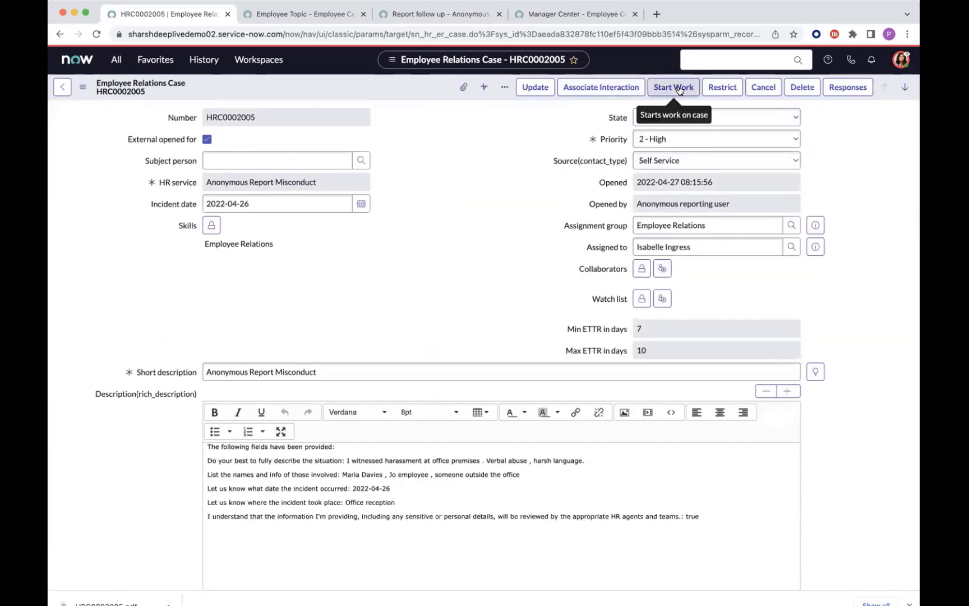
Step: Start work to set HRC0002005 to Work in Progress, then dismiss the Restrict access prompt
click(674, 87)
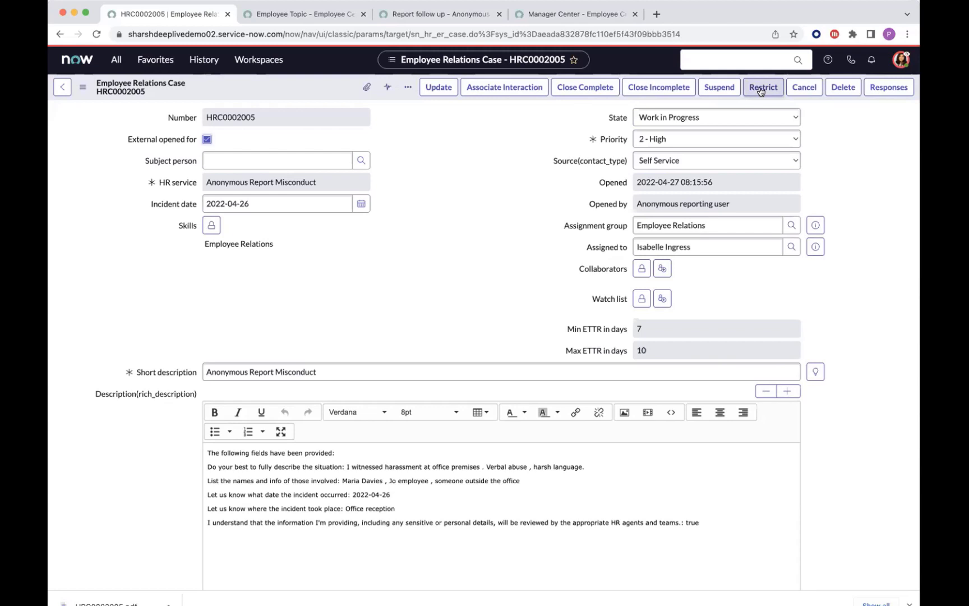
click(761, 88)
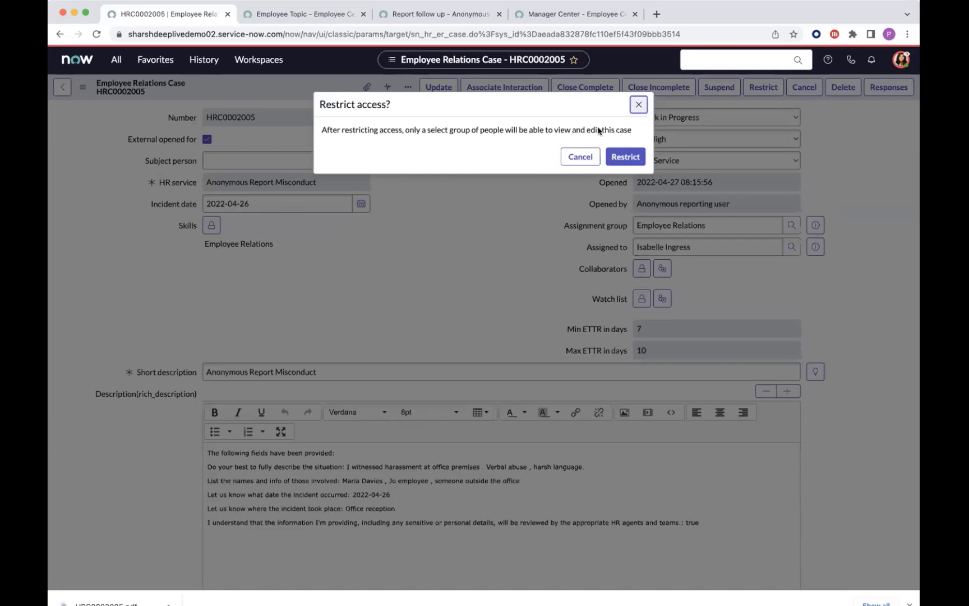
click(638, 104)
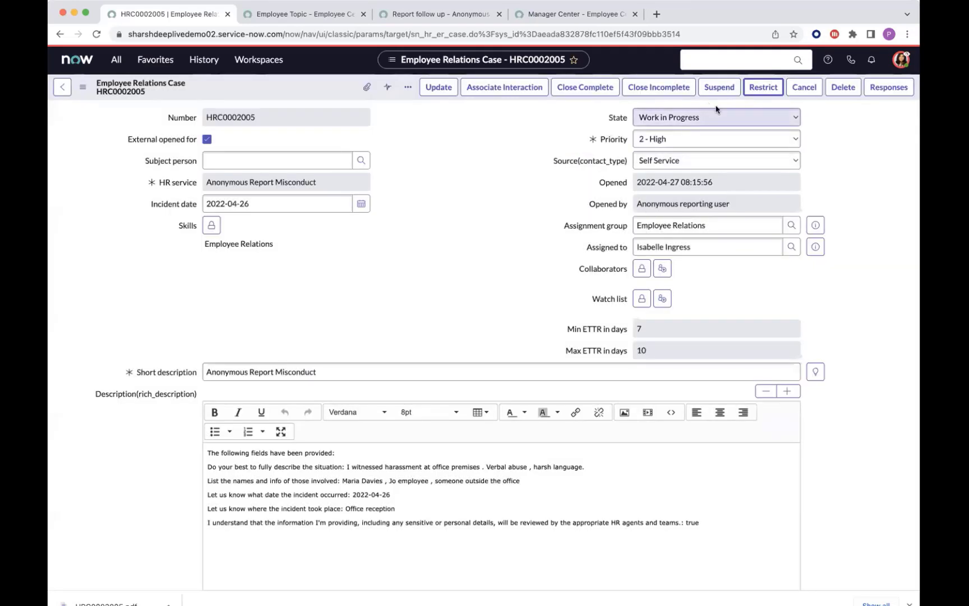
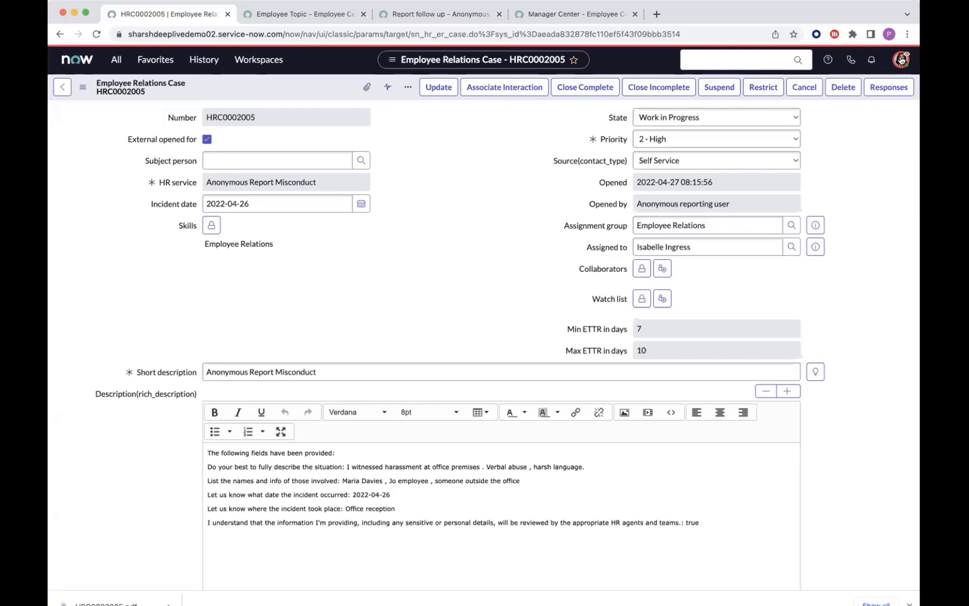
Step: Impersonate the first recent user, then switch to the anonymous report follow-up tab
click(902, 60)
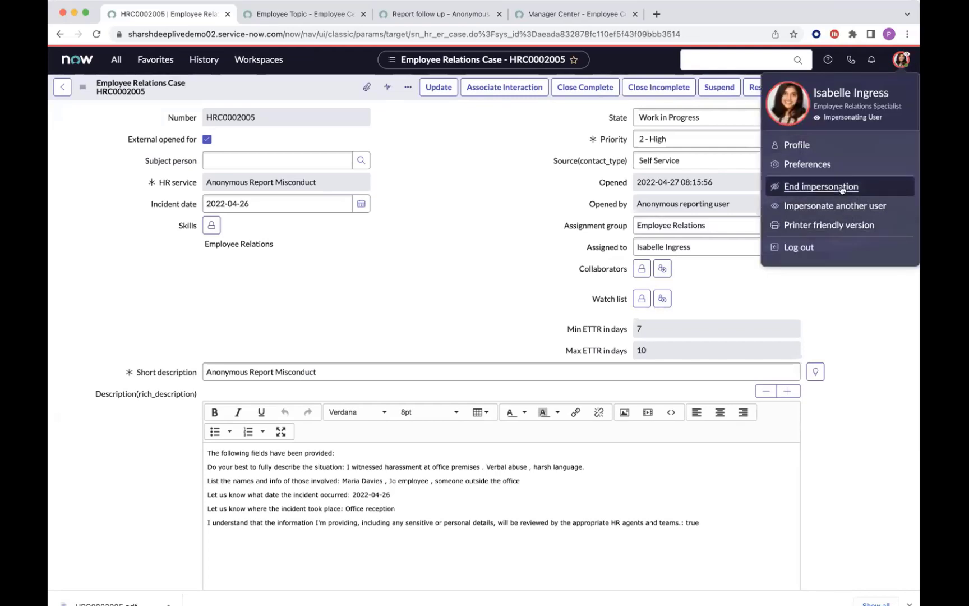
click(821, 206)
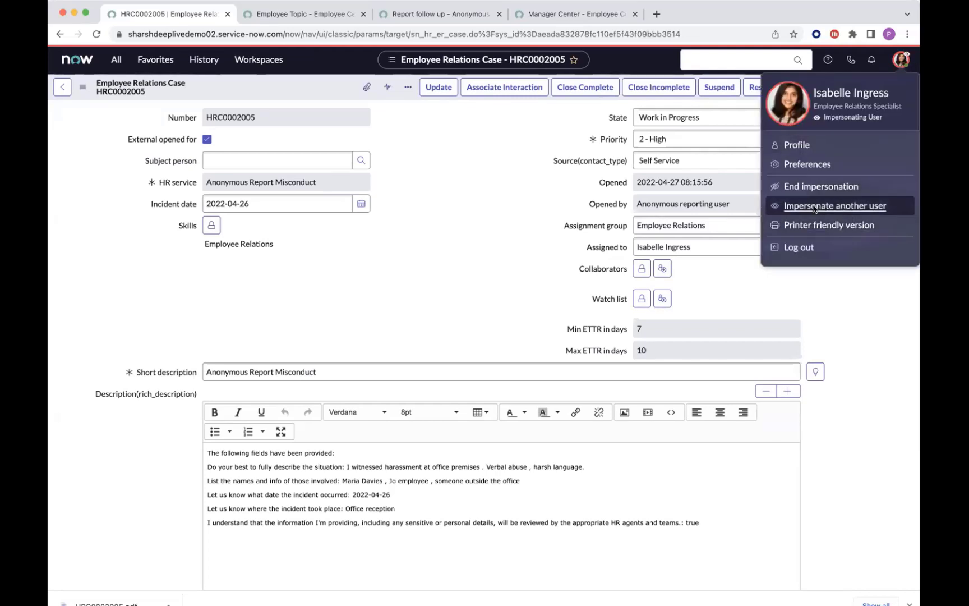
click(413, 289)
click(581, 425)
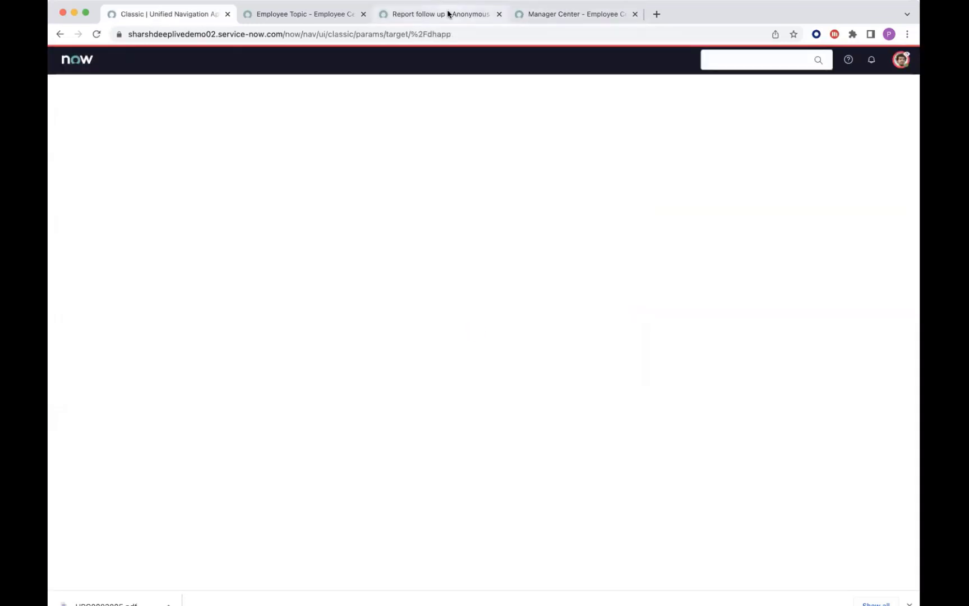
click(449, 14)
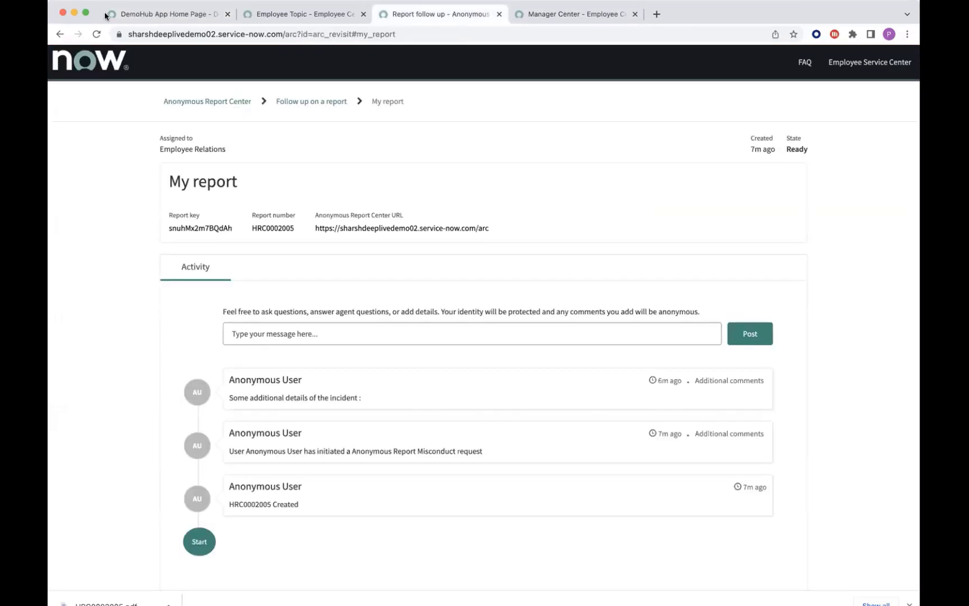
Step: Reload the follow-up page, acknowledge the sign-out notice, and paste in the report key
click(97, 34)
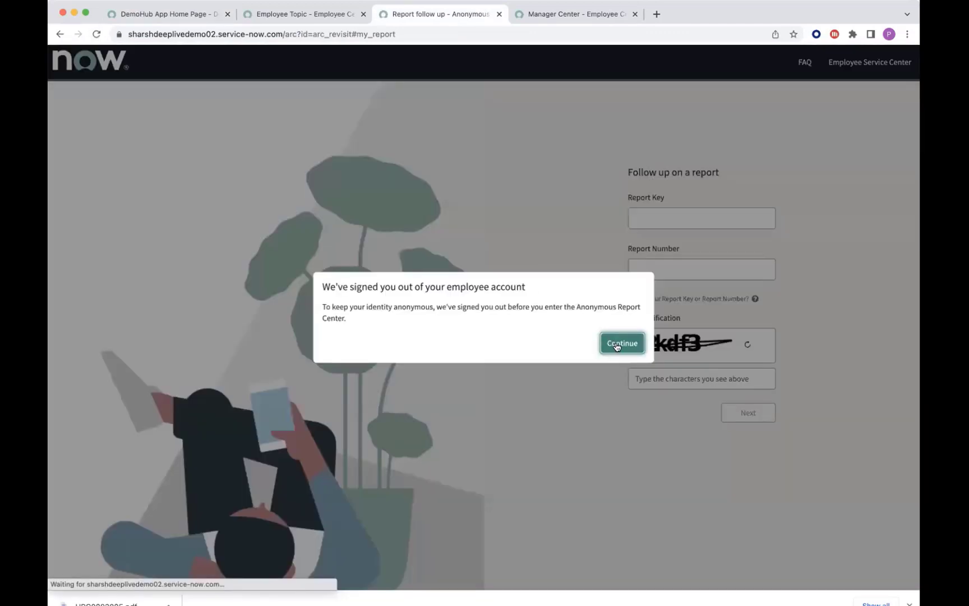
click(616, 345)
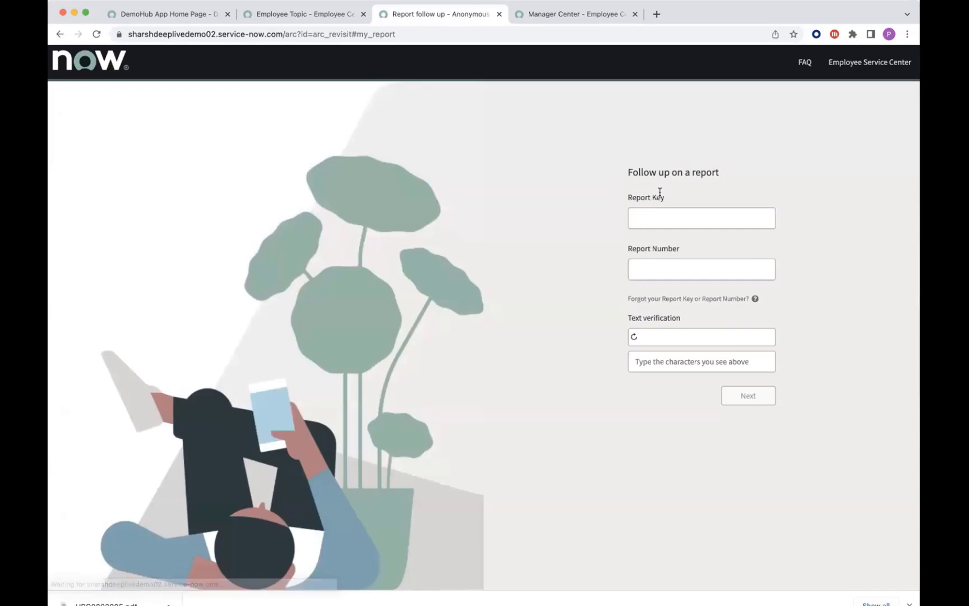
click(646, 211)
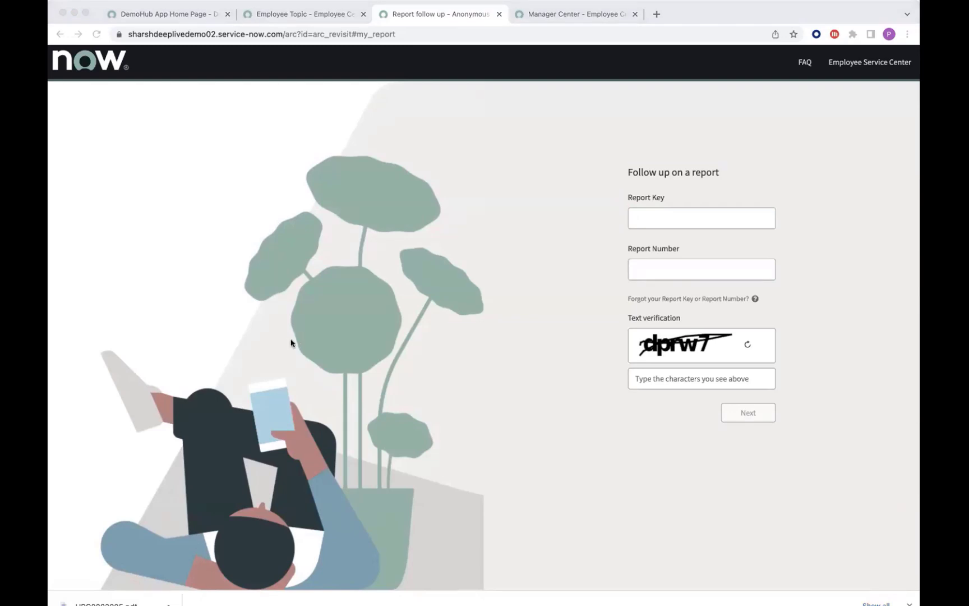
click(708, 215)
Step: Paste the report number, enter the text verification characters, and submit to open the report
click(682, 271)
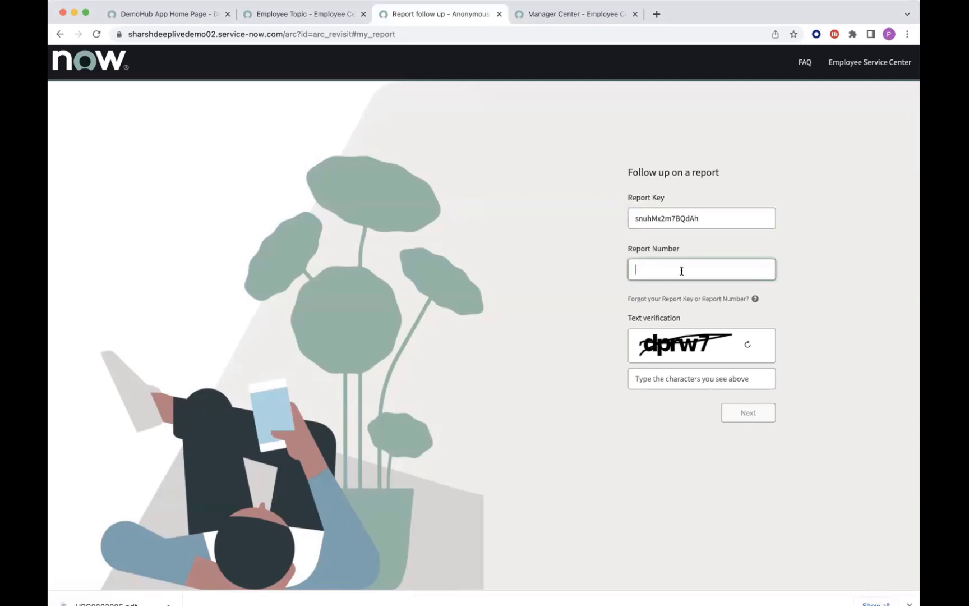
text(HRC0002005)
click(660, 376)
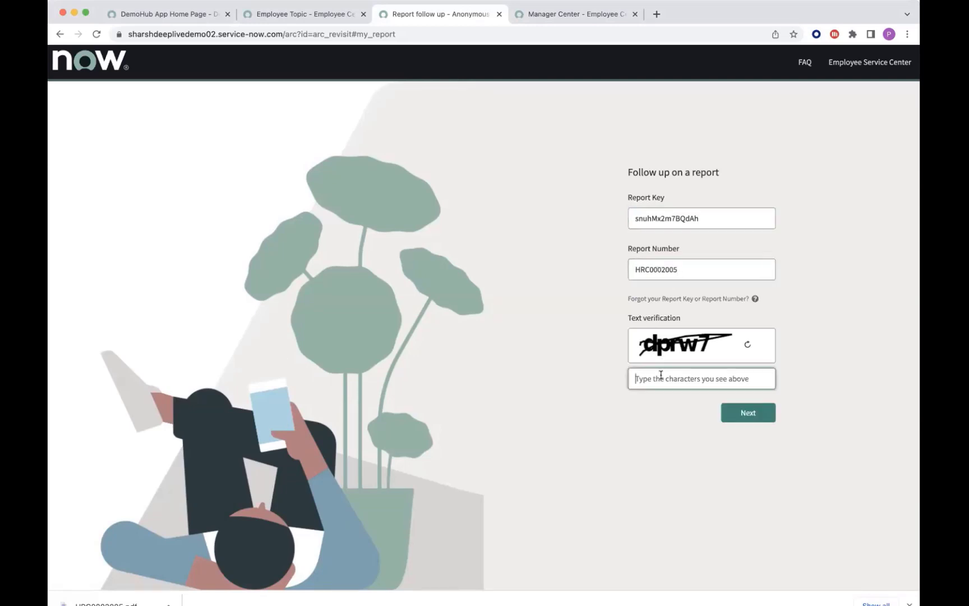
text(dprw7)
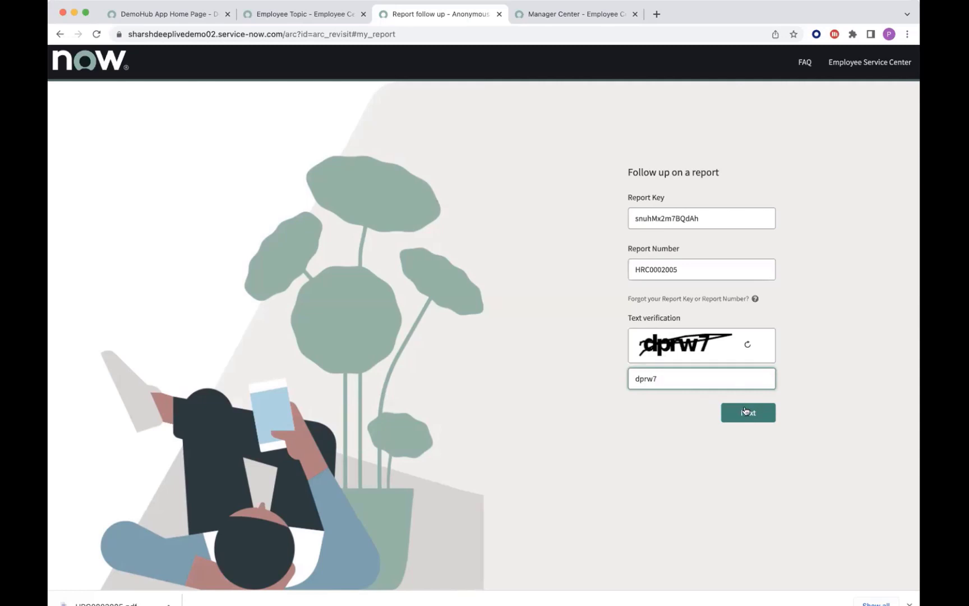
click(746, 413)
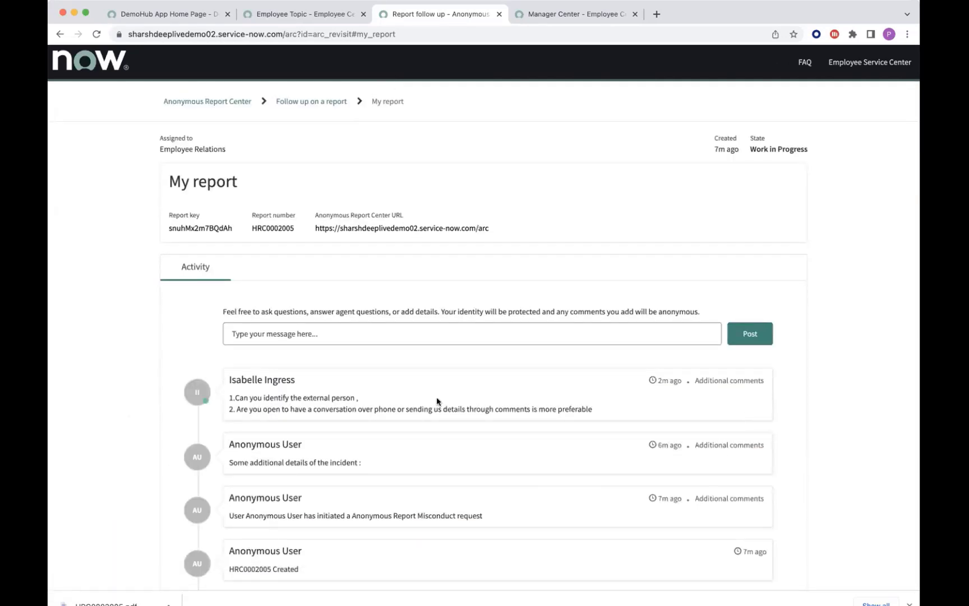
Step: Read the agent's new questions in the My report Activity feed, then return to the DemoHub App Home Page tab
scroll(437, 396, down, 2)
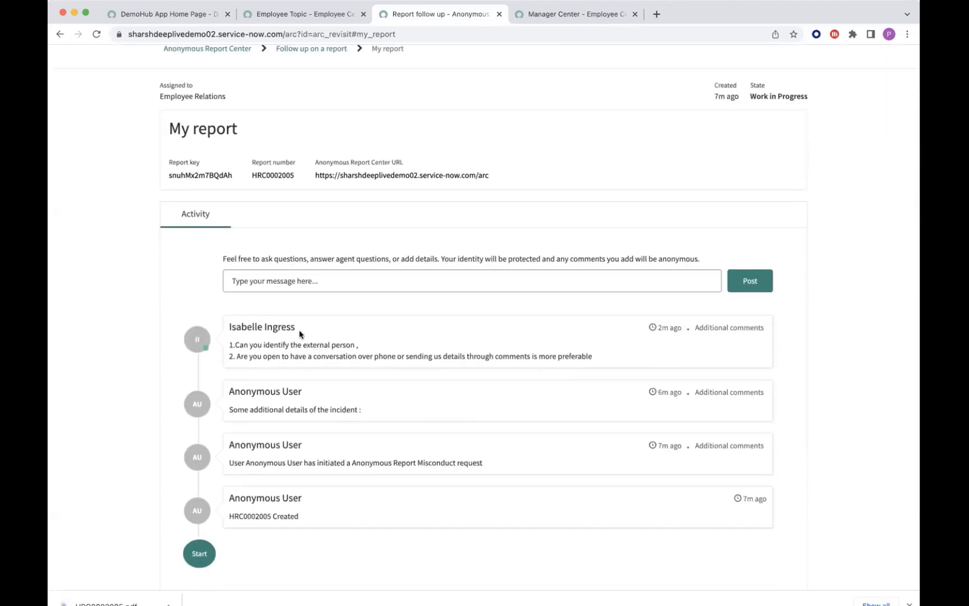
scroll(299, 330, up, 1)
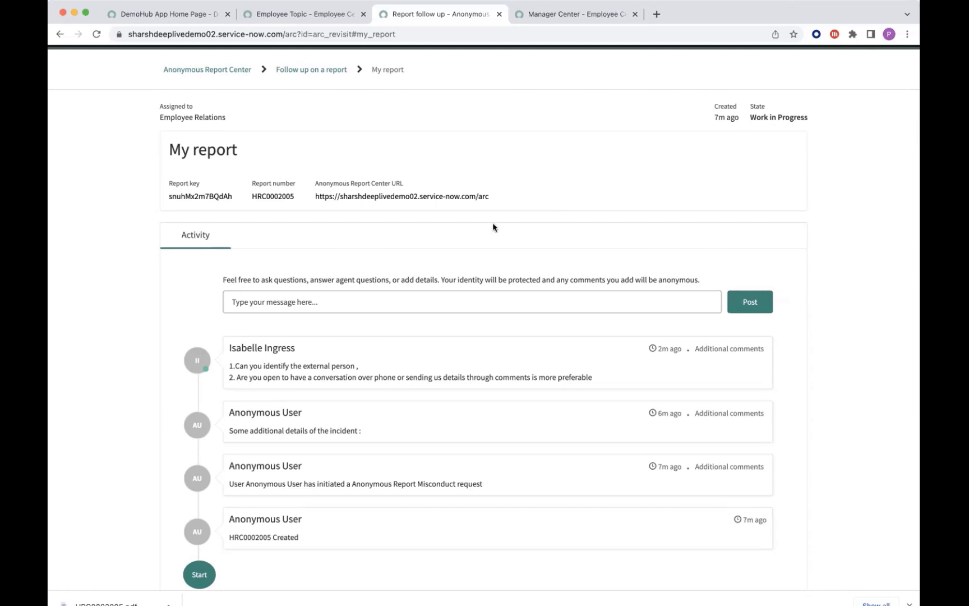
scroll(464, 350, down, 2)
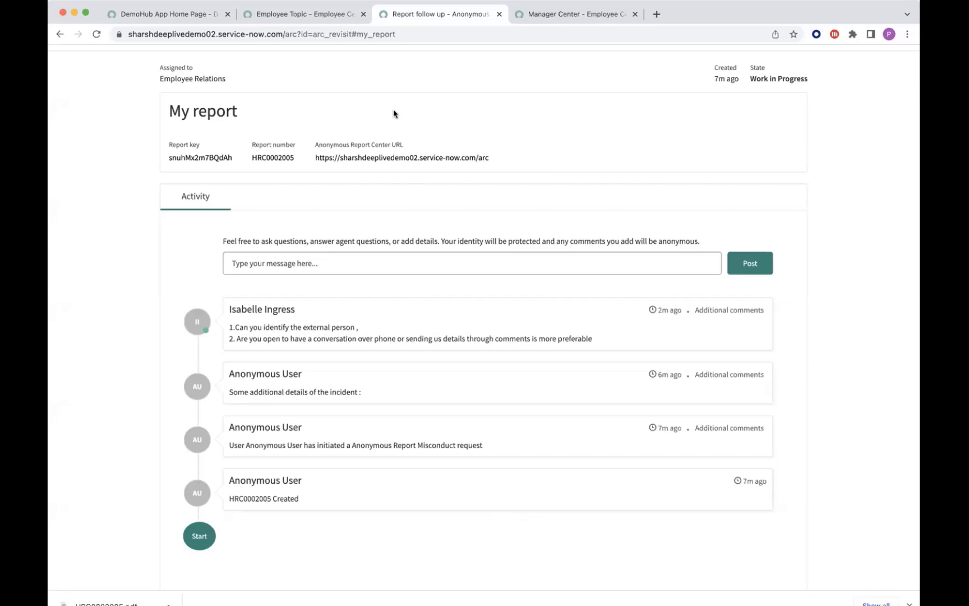
click(155, 18)
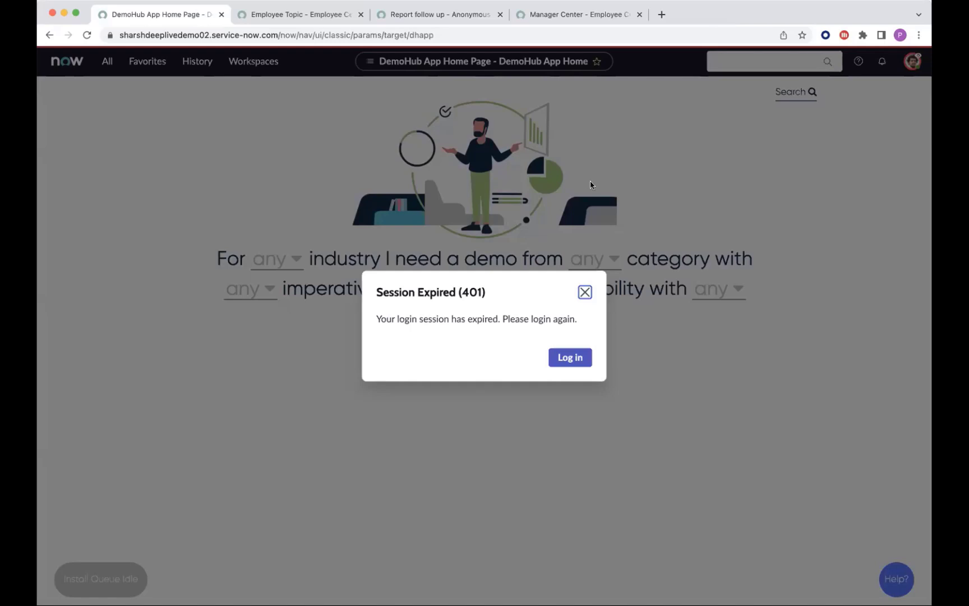
Step: Bring the 'Employee Topic - Employee Center' tab to the front to show the Employee Conduct page
click(312, 17)
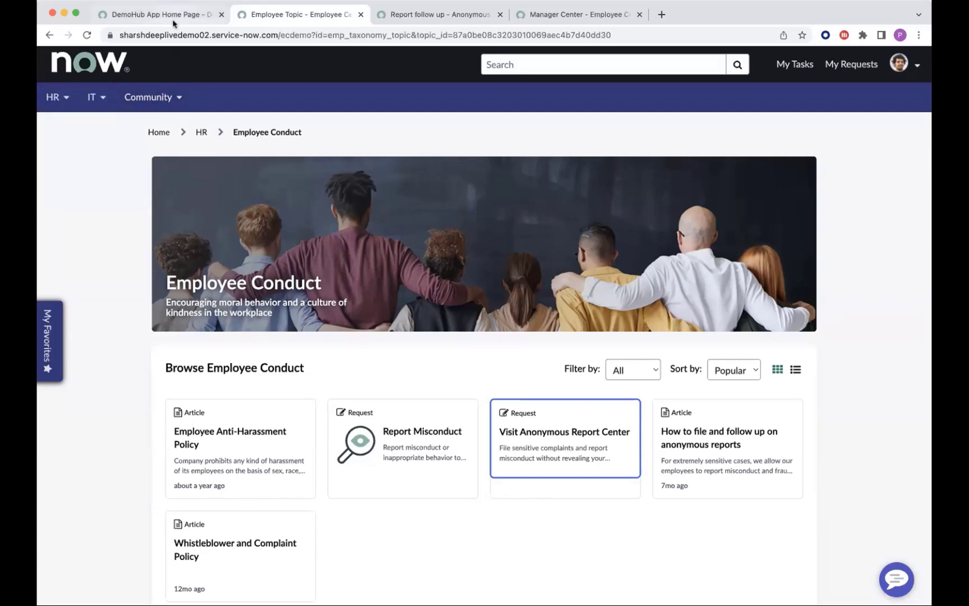
Step: End Impersonation from the profile avatar menu
click(903, 72)
click(891, 122)
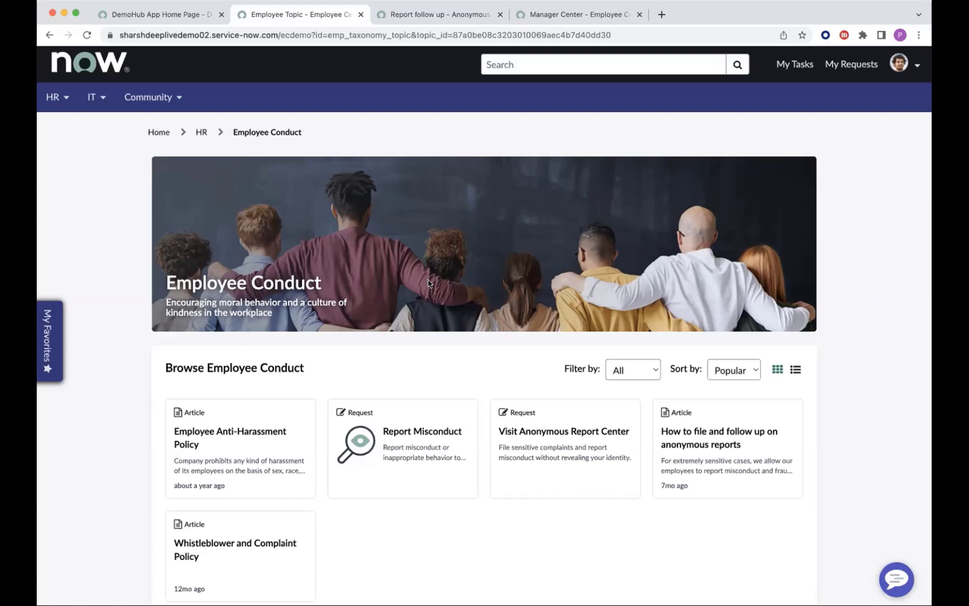
Step: On the DemoHub tab's Session Expired notice, log back in as admin with the account password
click(158, 14)
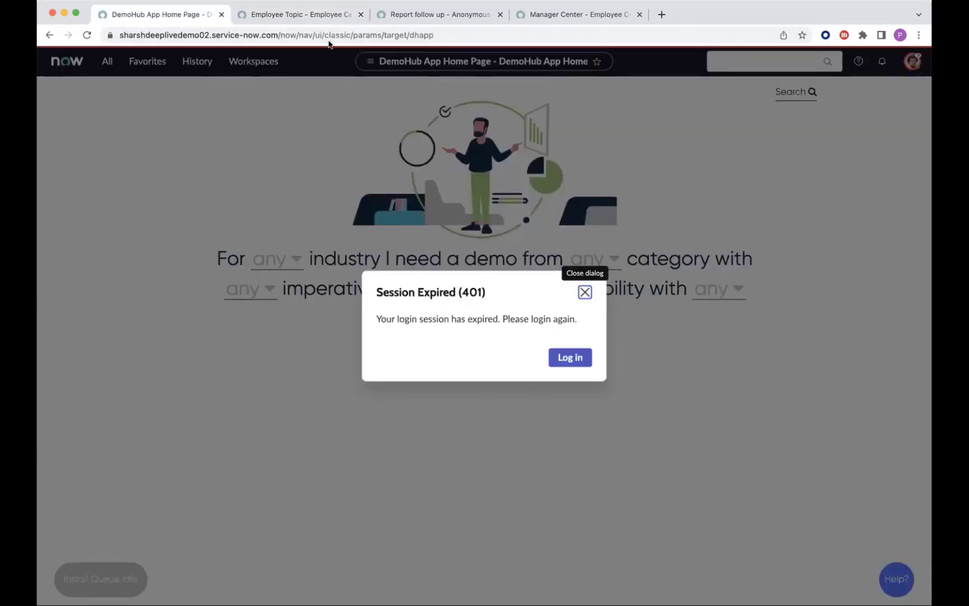
click(576, 360)
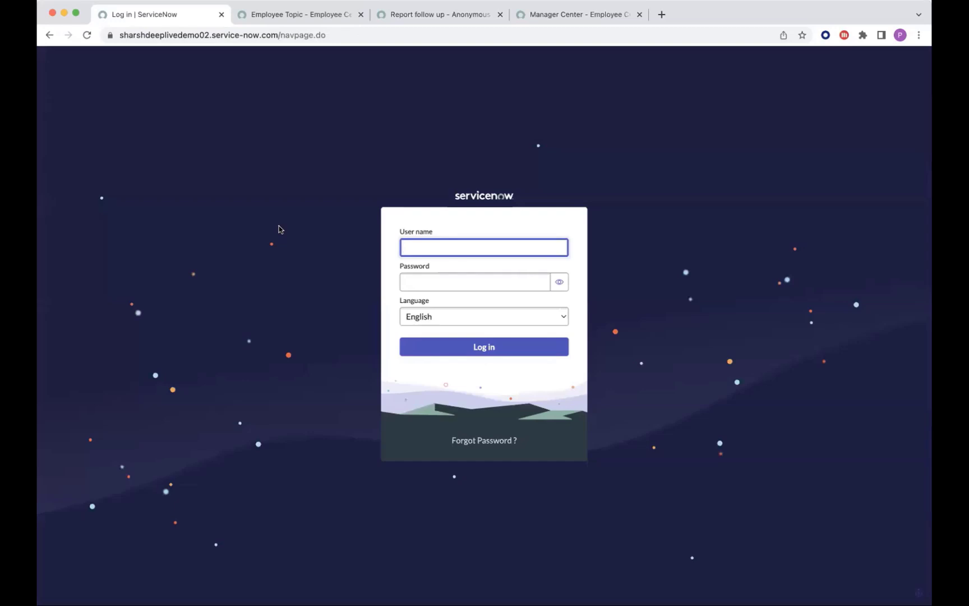
text(adm)
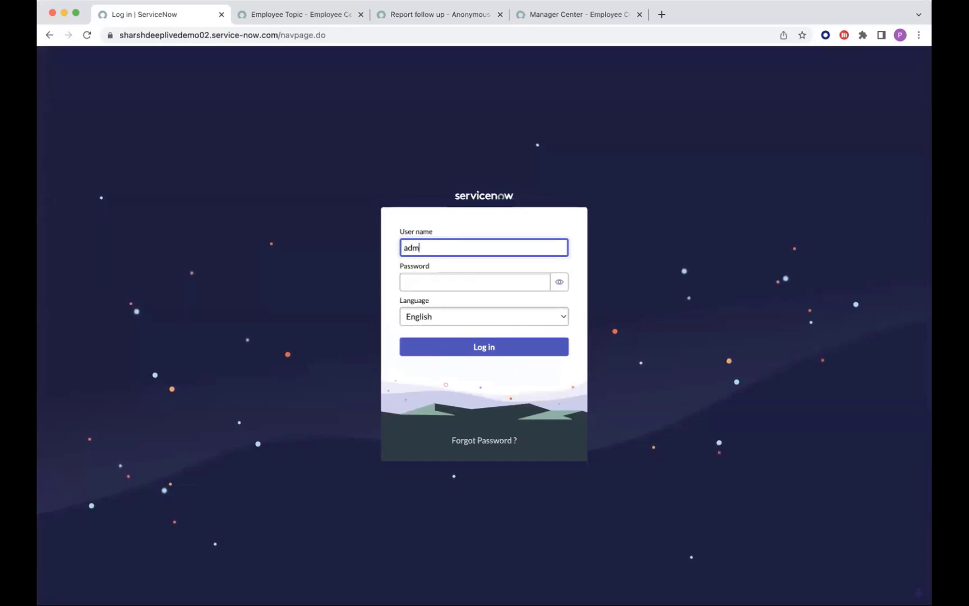
text(in)
click(432, 282)
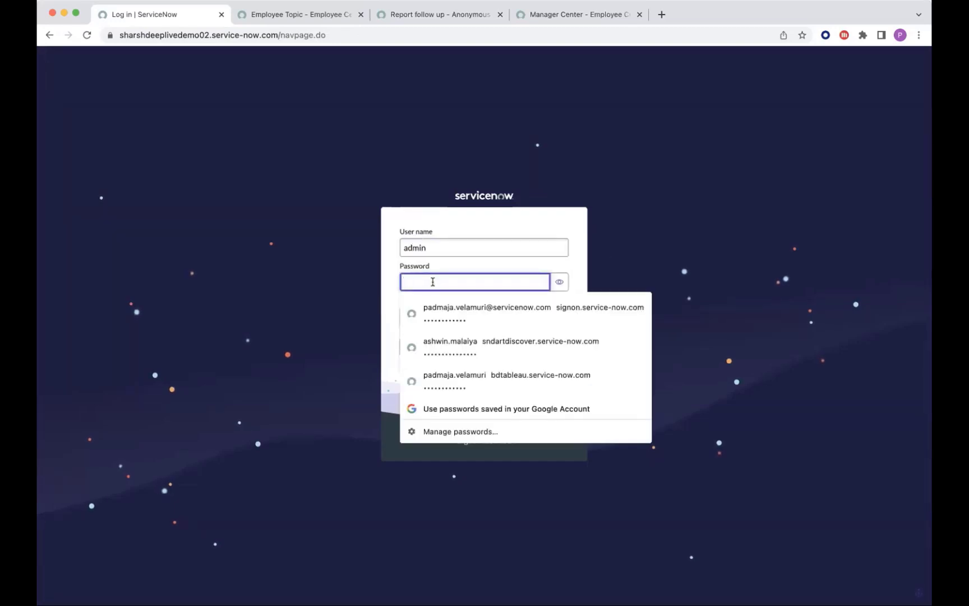
text(***)
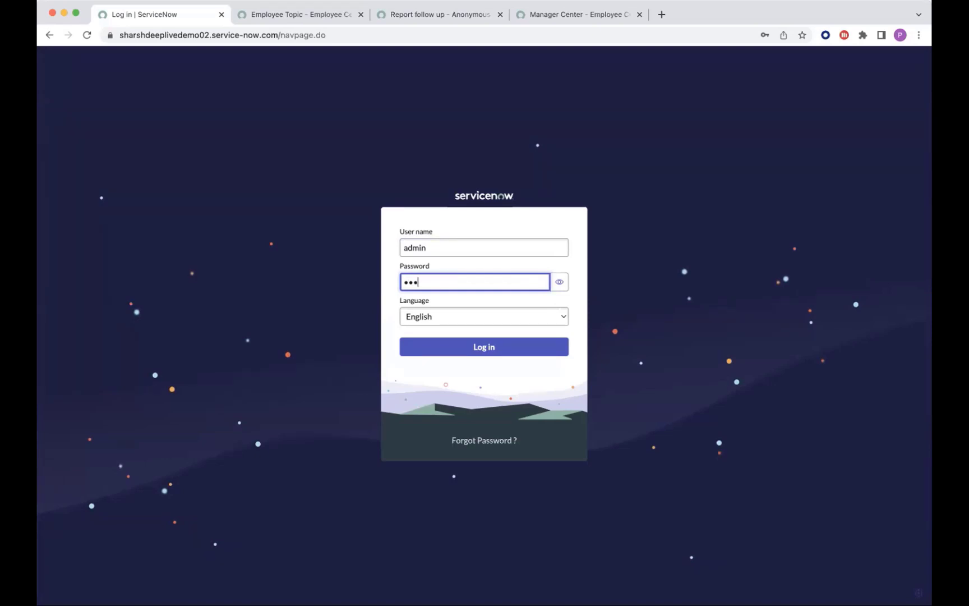
text(**)
text(*****)
click(484, 347)
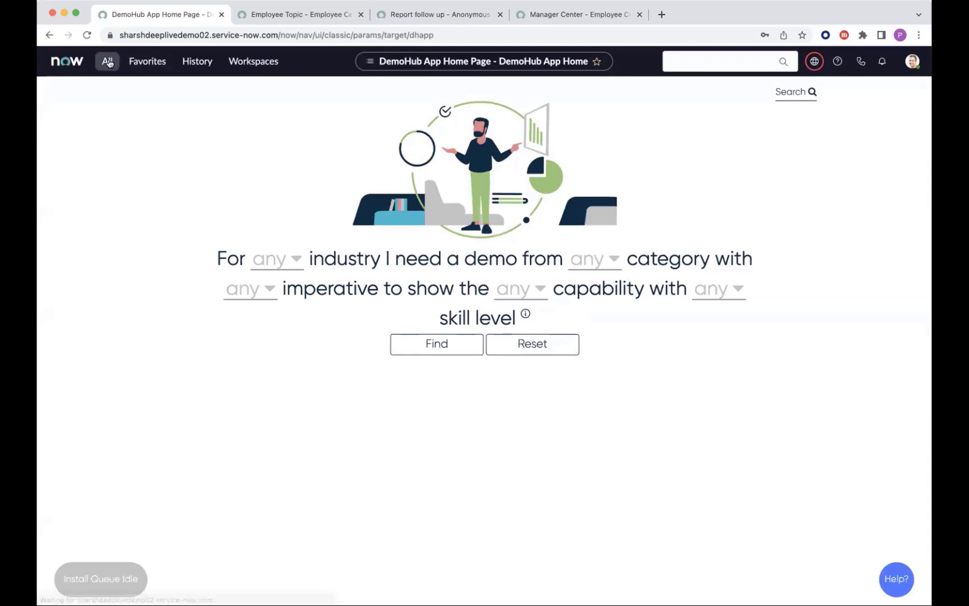
Step: Filter All for 'case re', open the first Employee Relations Case Restriction Configuration record, then advance the slideshow
click(109, 63)
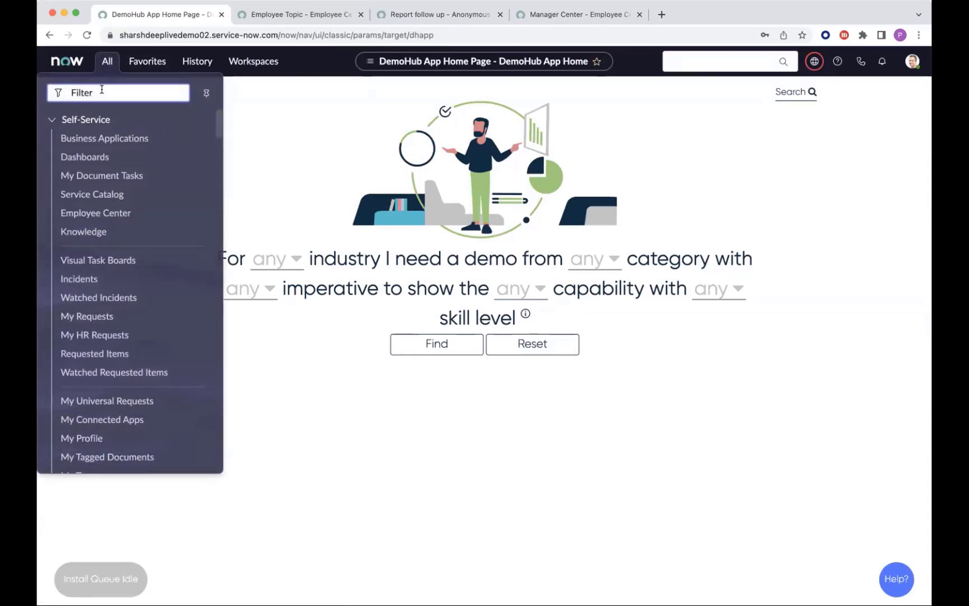
text(case re)
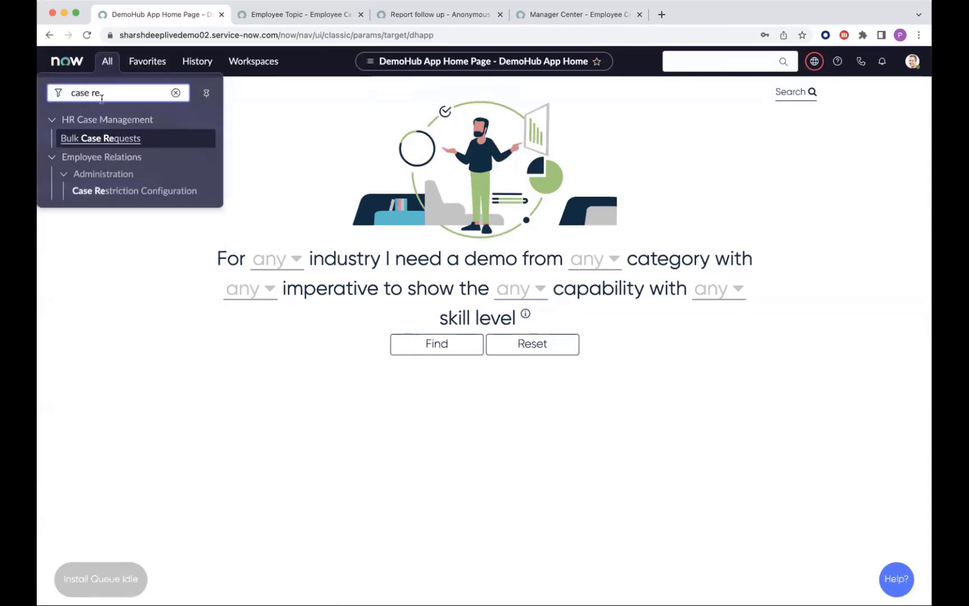
click(116, 192)
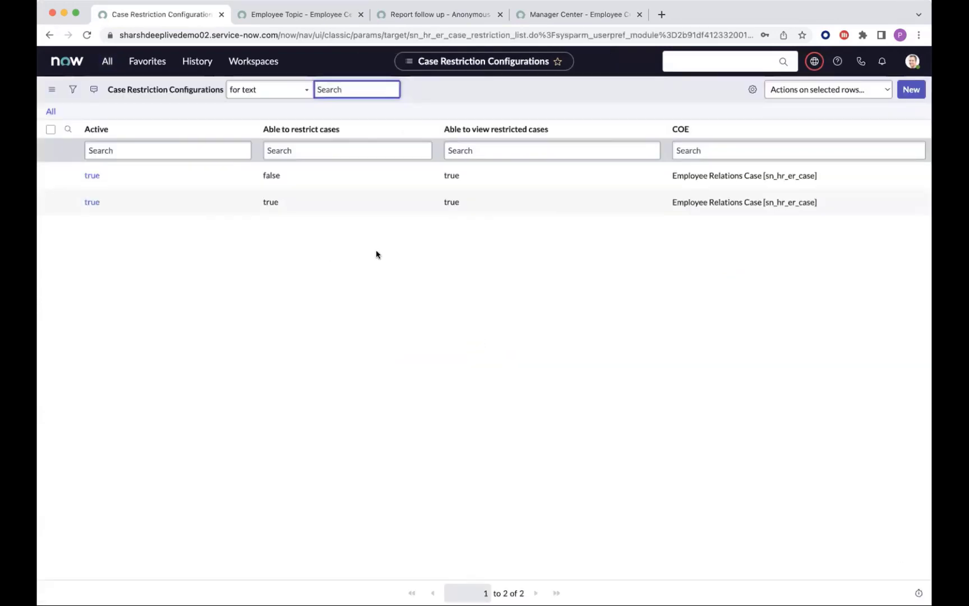
click(90, 178)
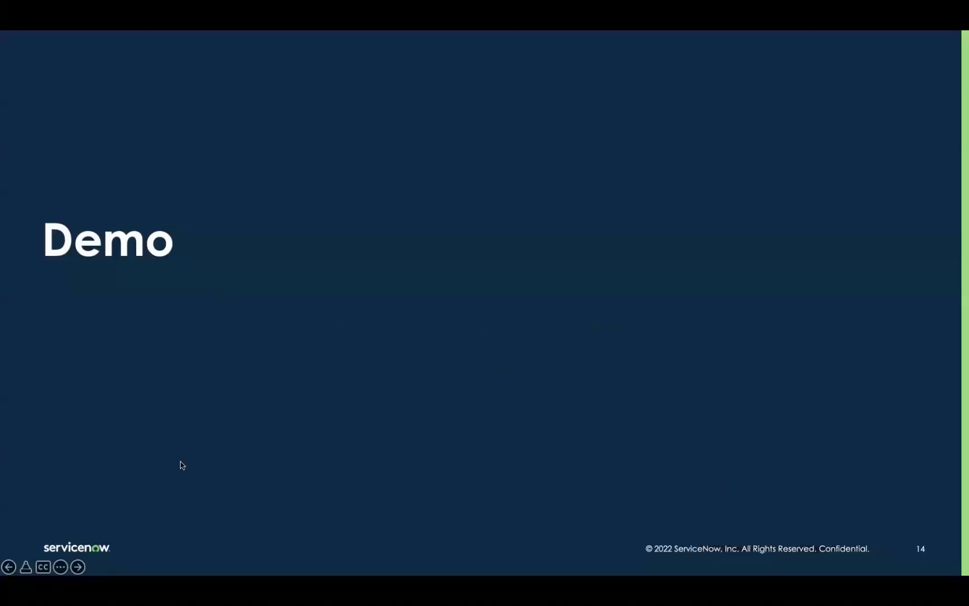
click(181, 461)
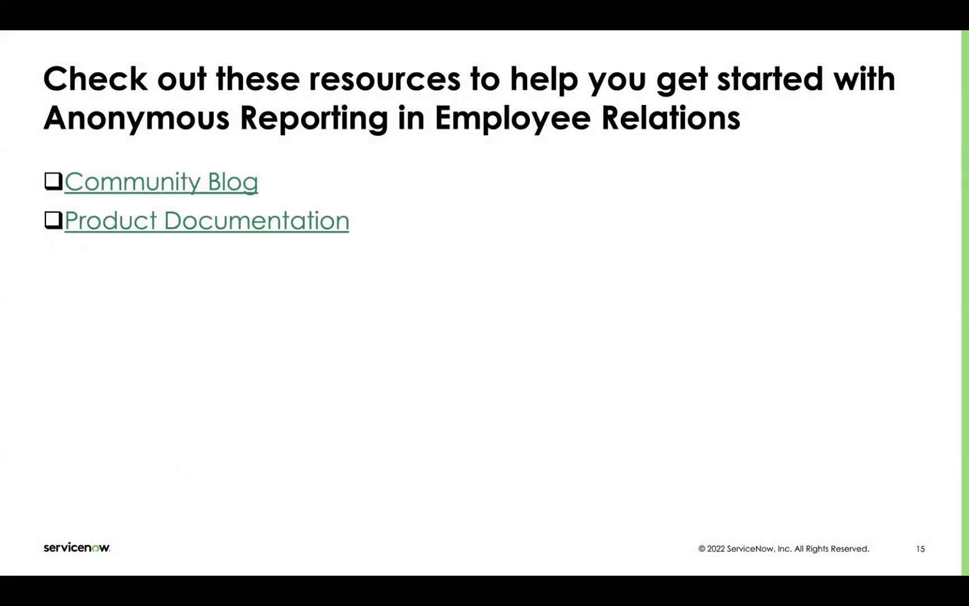